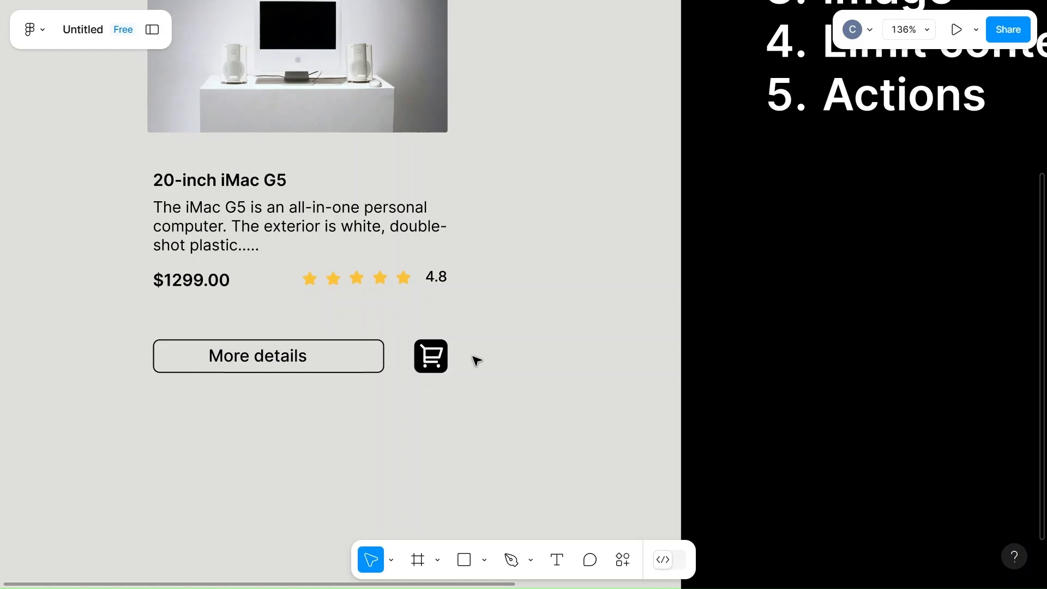
- Delete the five-item numbered list from the black MacBook Air - 2 frame
{"action": "scroll", "coordinate": [478, 361], "scroll_direction": "right", "scroll_amount": 7}
{"action": "scroll", "coordinate": [478, 361], "scroll_direction": "down", "scroll_amount": 5}
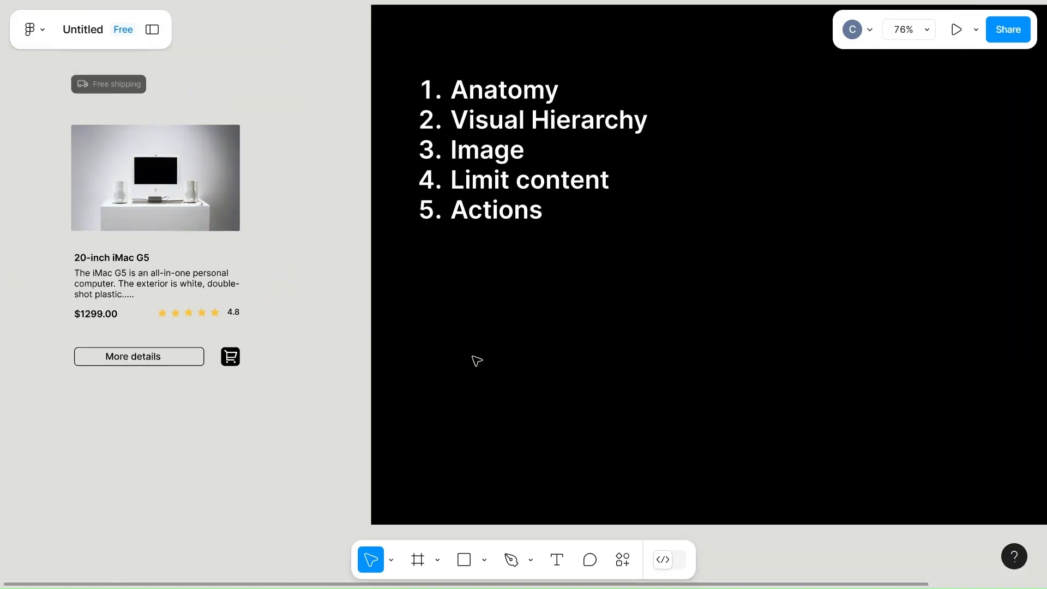
{"action": "scroll", "coordinate": [477, 361], "scroll_direction": "down", "scroll_amount": 3}
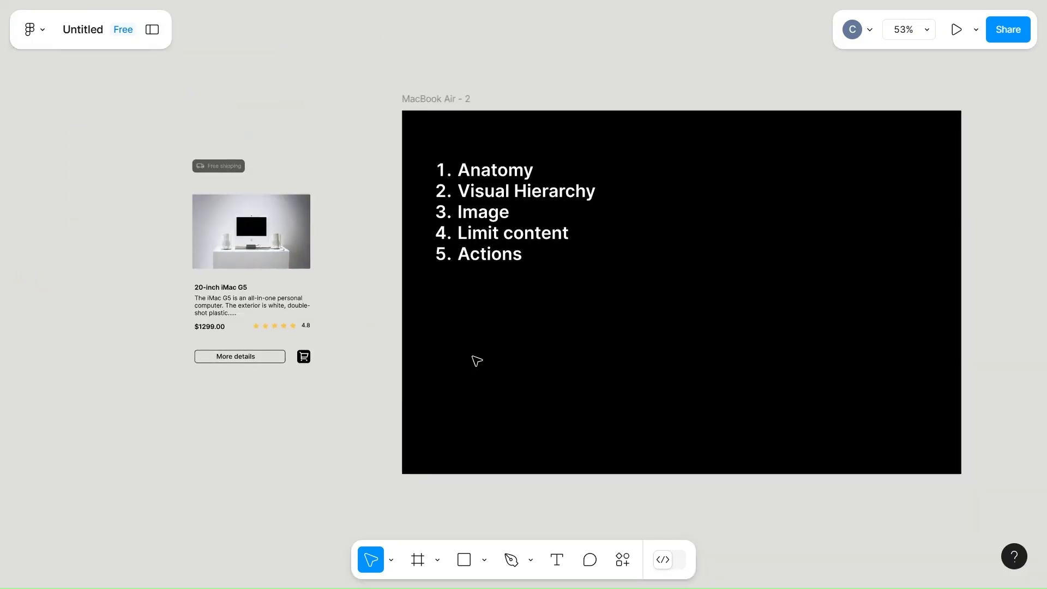
{"action": "left_click", "coordinate": [479, 178]}
{"action": "key", "text": "Delete"}
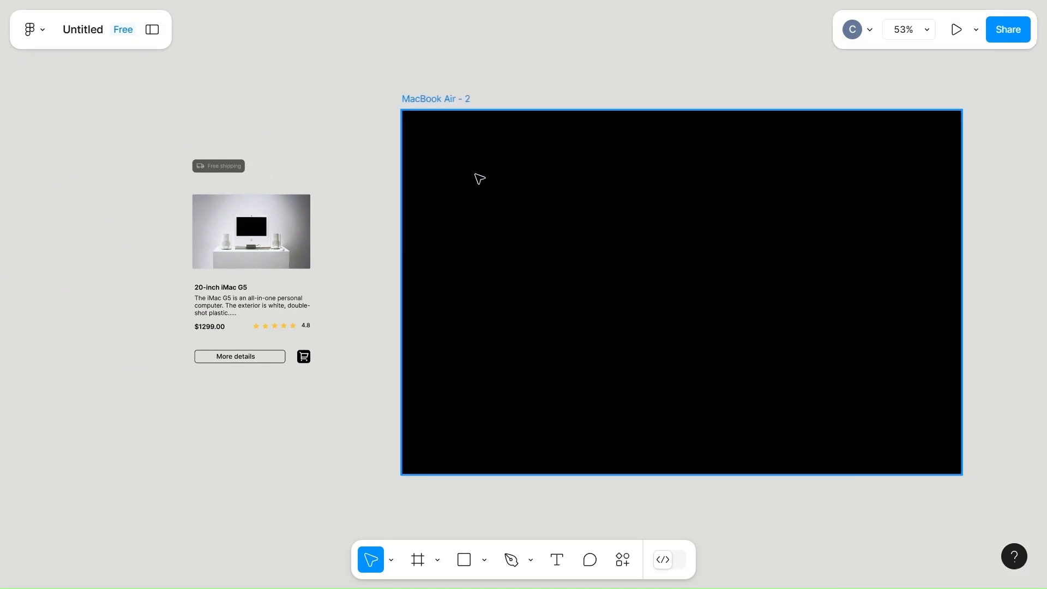
{"action": "key", "text": "Escape"}
- Draw a rectangle about 352 by 375 in the upper middle of the black frame
{"action": "scroll", "coordinate": [479, 179], "scroll_direction": "right", "scroll_amount": 1}
{"action": "scroll", "coordinate": [479, 179], "scroll_direction": "right", "scroll_amount": 4}
{"action": "key", "text": "r"}
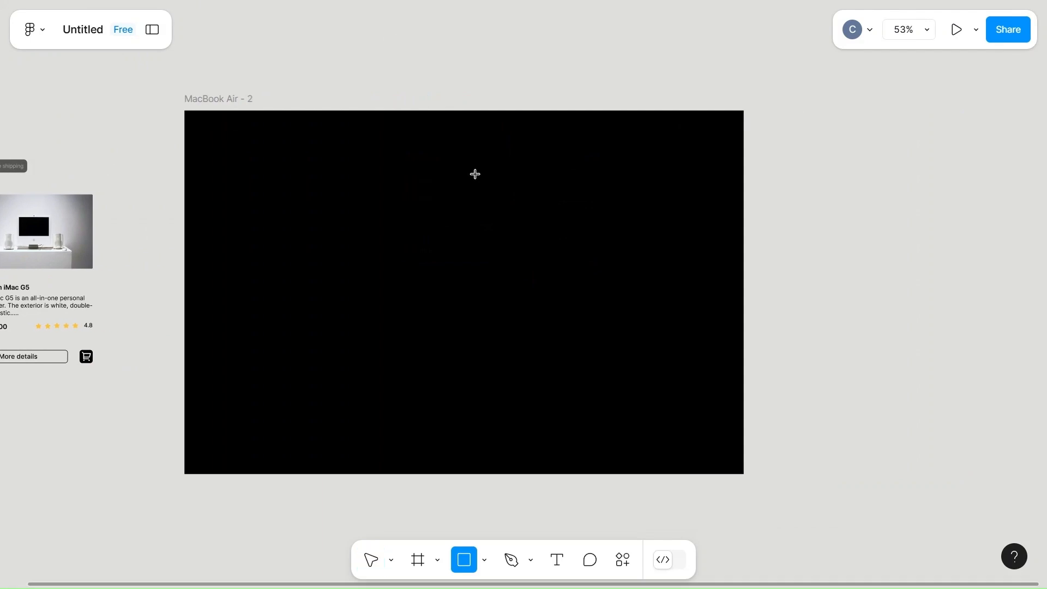
{"action": "left_click_drag", "start_coordinate": [342, 173], "coordinate": [495, 337]}
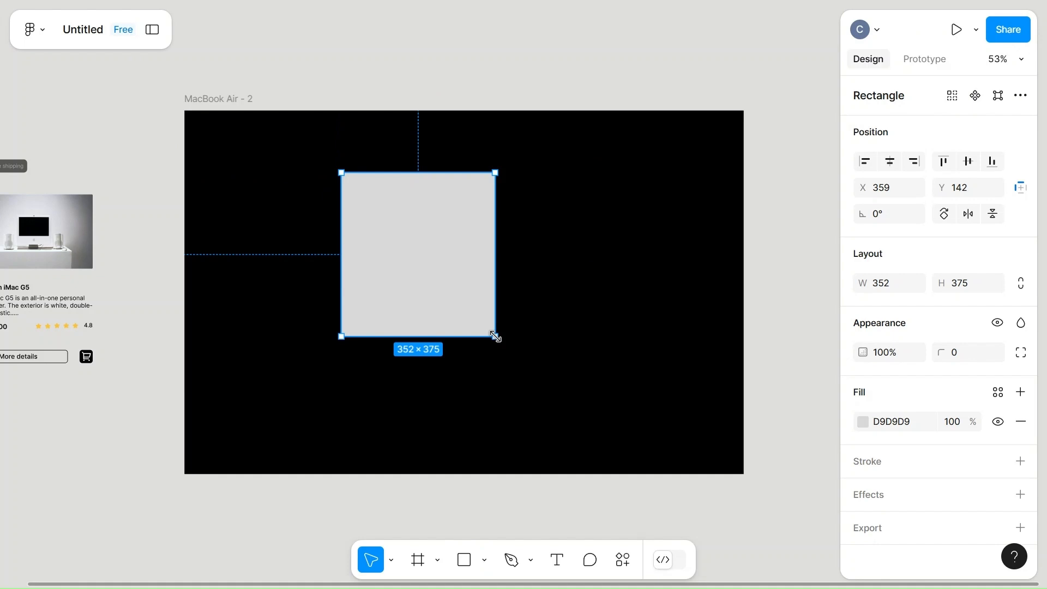
- Set the rectangle's width to 350 and its height to 450
{"action": "left_click", "coordinate": [899, 292]}
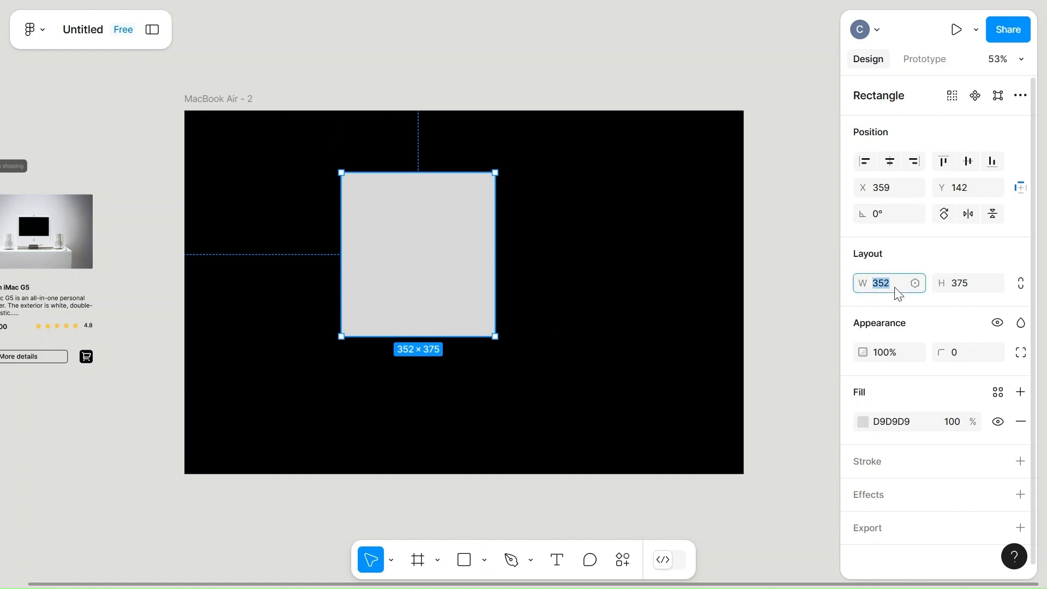
{"action": "type", "text": "3"}
{"action": "left_click", "coordinate": [980, 289]}
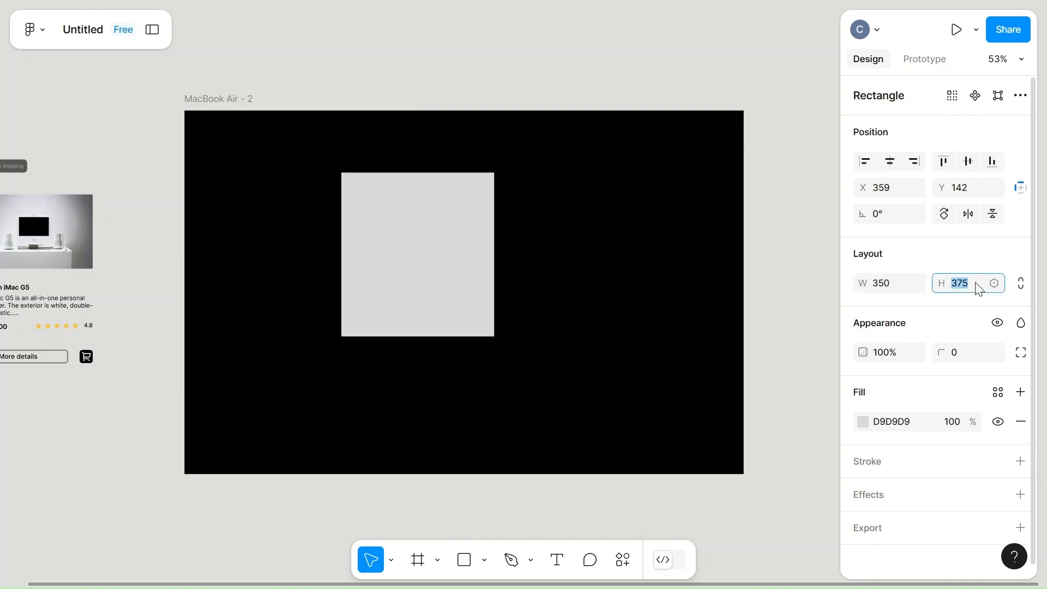
{"action": "type", "text": "500"}
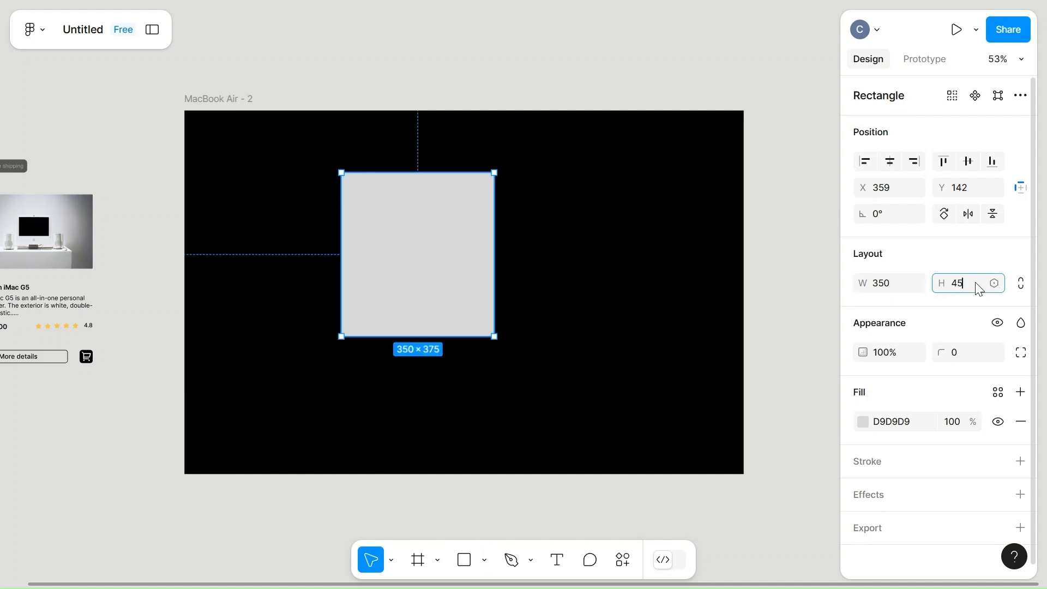
{"action": "left_click", "coordinate": [619, 350]}
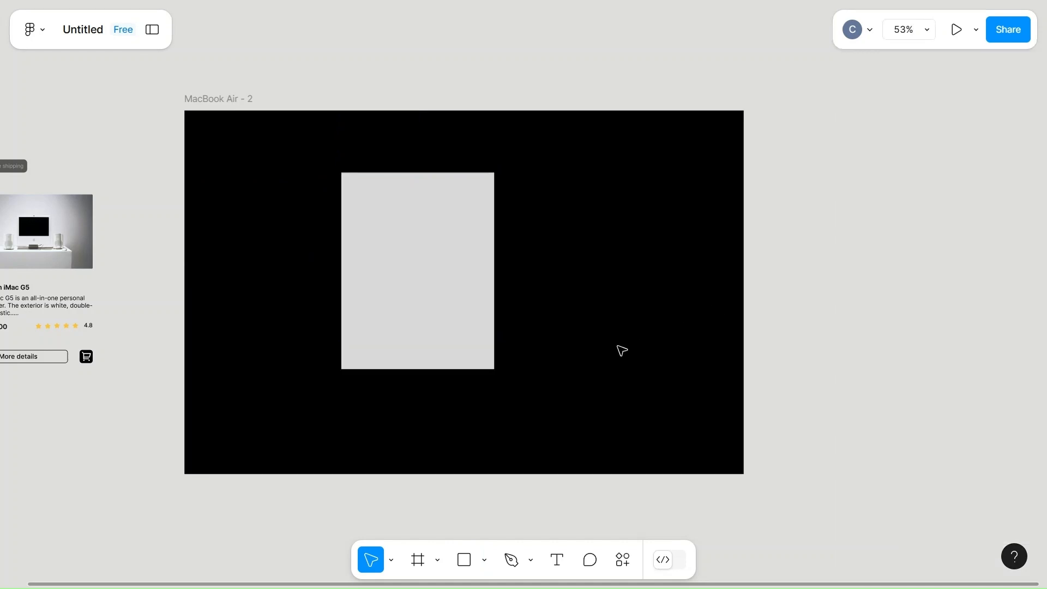
- Move the iMac image onto the upper part of the gray rectangle and place the product text group below it
{"action": "left_click", "coordinate": [404, 336]}
{"action": "scroll", "coordinate": [402, 337], "scroll_direction": "left", "scroll_amount": 3}
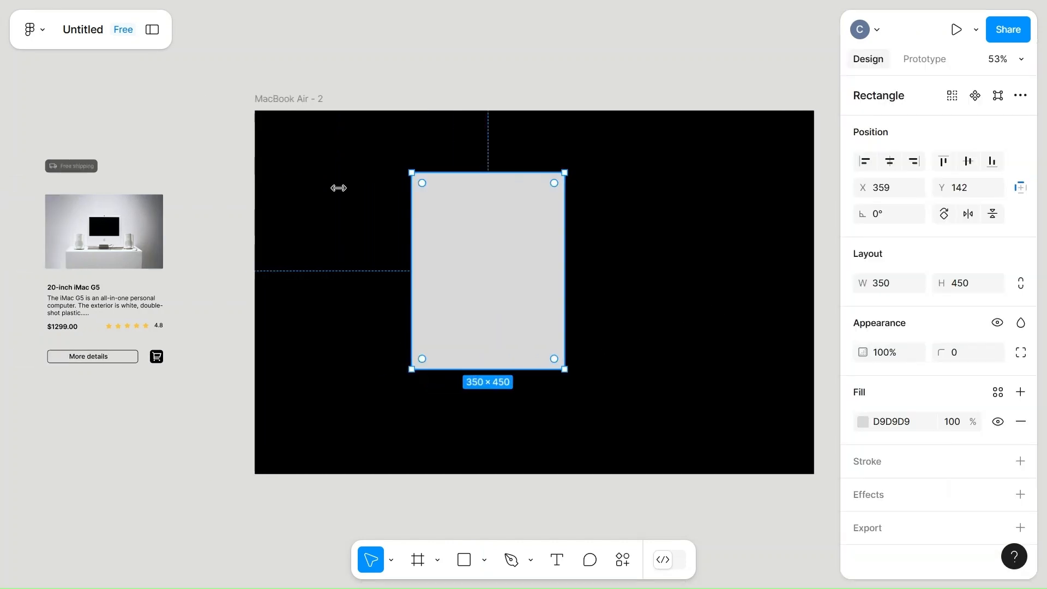
{"action": "scroll", "coordinate": [177, 169], "scroll_direction": "left", "scroll_amount": 3}
{"action": "left_click", "coordinate": [146, 255]}
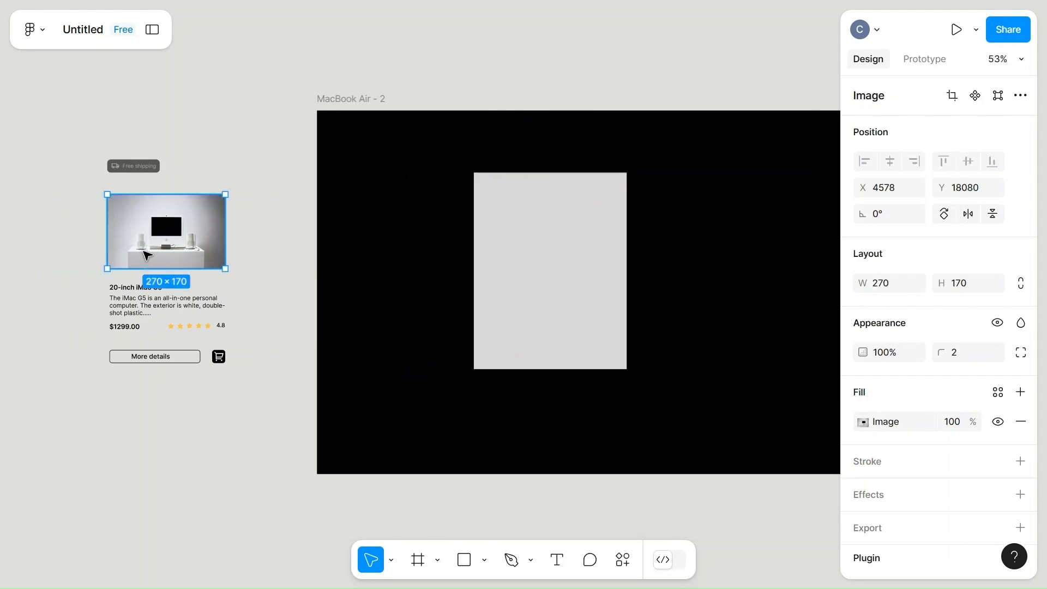
{"action": "left_click_drag", "start_coordinate": [181, 227], "coordinate": [567, 218]}
{"action": "left_click", "coordinate": [136, 299]}
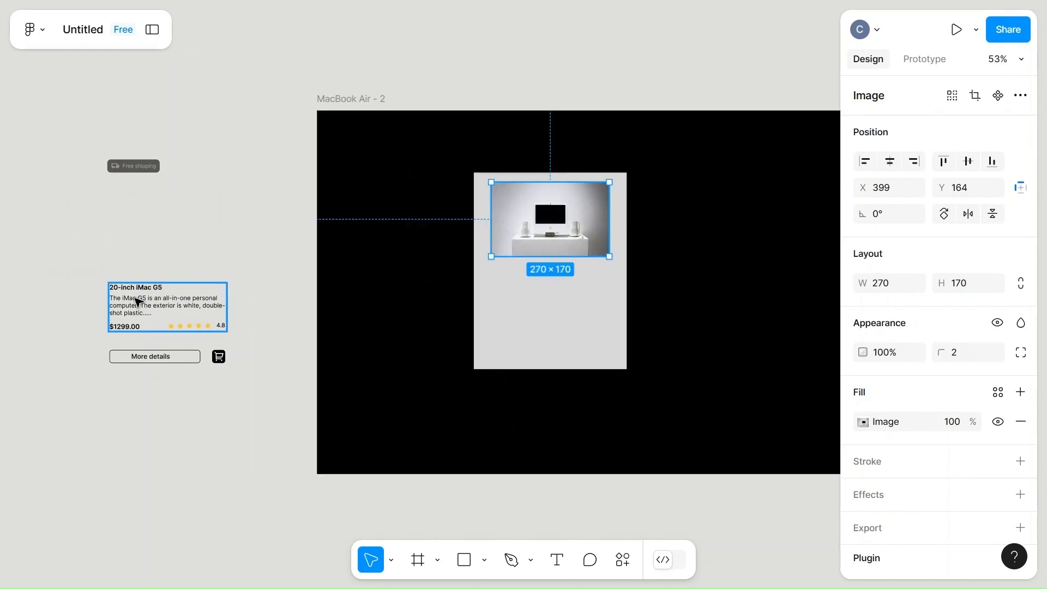
{"action": "left_click_drag", "start_coordinate": [136, 300], "coordinate": [524, 286]}
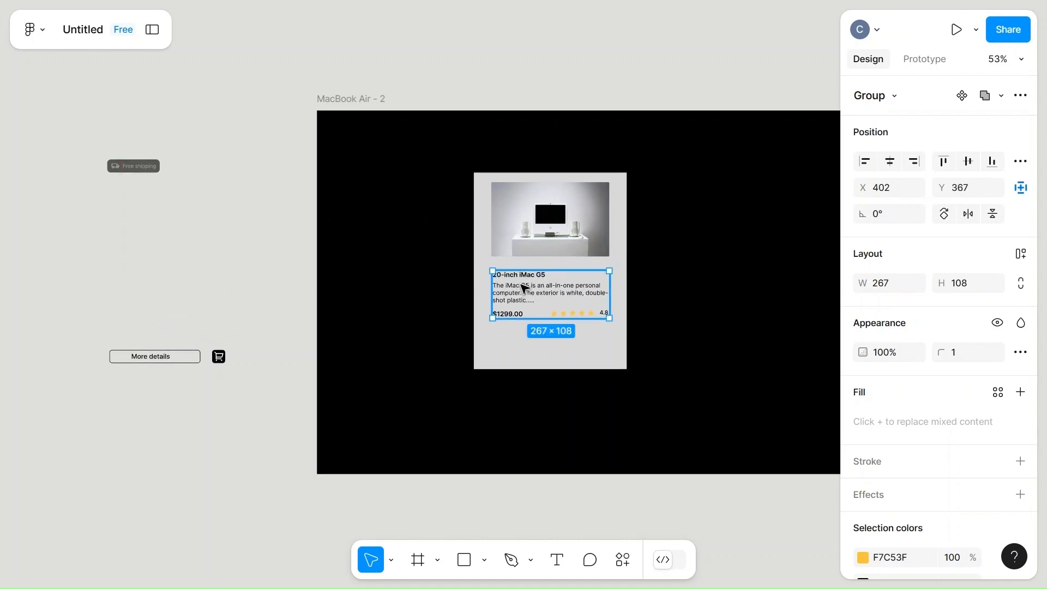
- Move the More details button together with the cart icon onto the bottom of the gray card
{"action": "scroll", "coordinate": [162, 365], "scroll_direction": "up", "scroll_amount": 3}
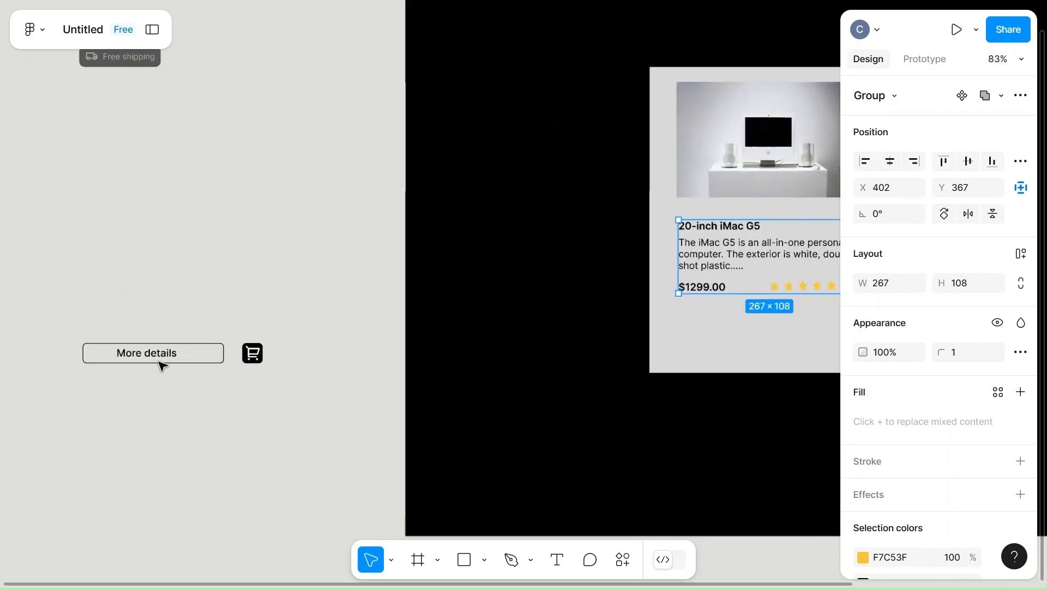
{"action": "left_click", "coordinate": [160, 357]}
{"action": "left_click_drag", "start_coordinate": [49, 342], "coordinate": [215, 369]}
{"action": "left_click", "coordinate": [110, 295]}
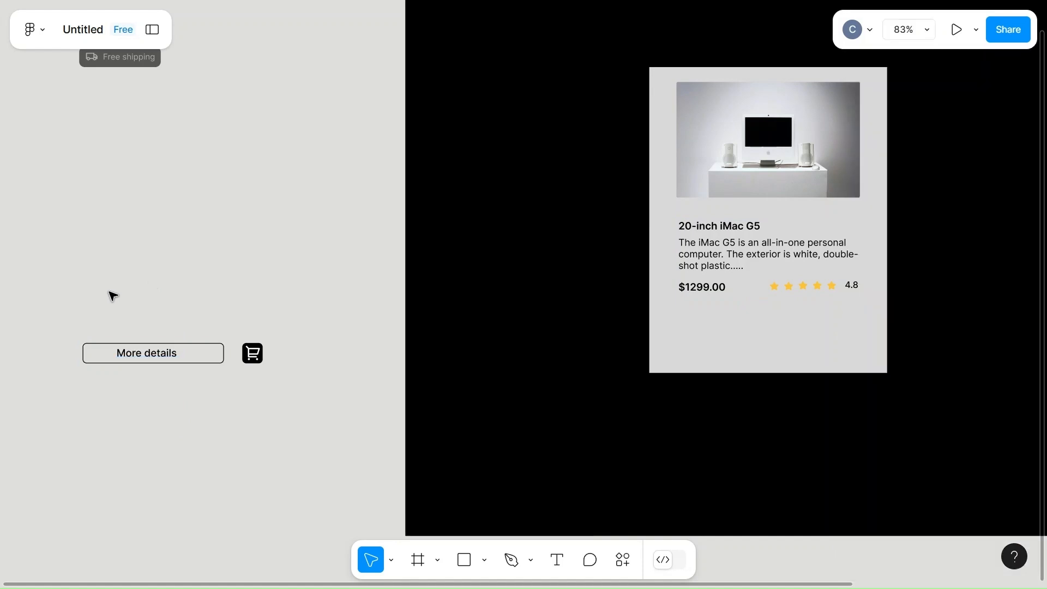
{"action": "left_click_drag", "start_coordinate": [75, 306], "coordinate": [327, 409]}
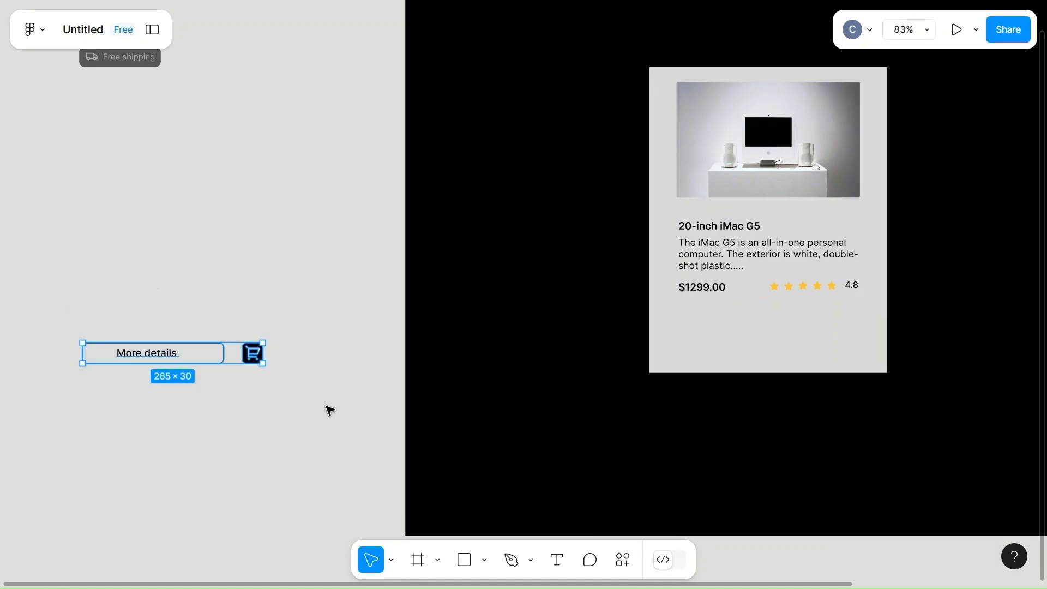
{"action": "left_click_drag", "start_coordinate": [195, 355], "coordinate": [789, 339]}
{"action": "scroll", "coordinate": [789, 340], "scroll_direction": "right", "scroll_amount": 1}
{"action": "scroll", "coordinate": [789, 339], "scroll_direction": "right", "scroll_amount": 5}
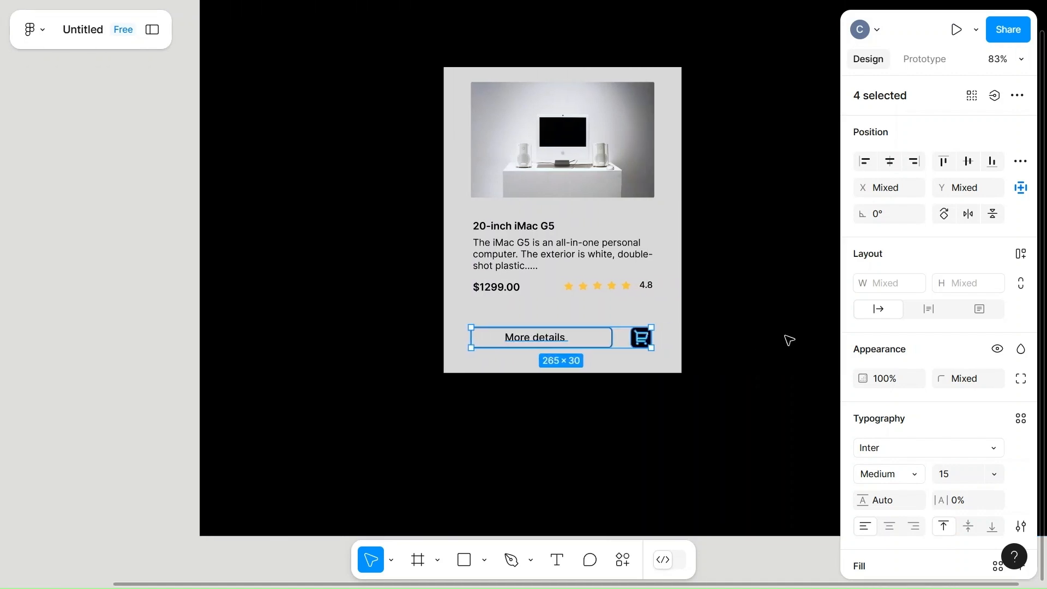
- Shift the button row toward the card's lower-left corner and left-align the product text group above it at X 382, Y 388
{"action": "scroll", "coordinate": [790, 340], "scroll_direction": "up", "scroll_amount": 2}
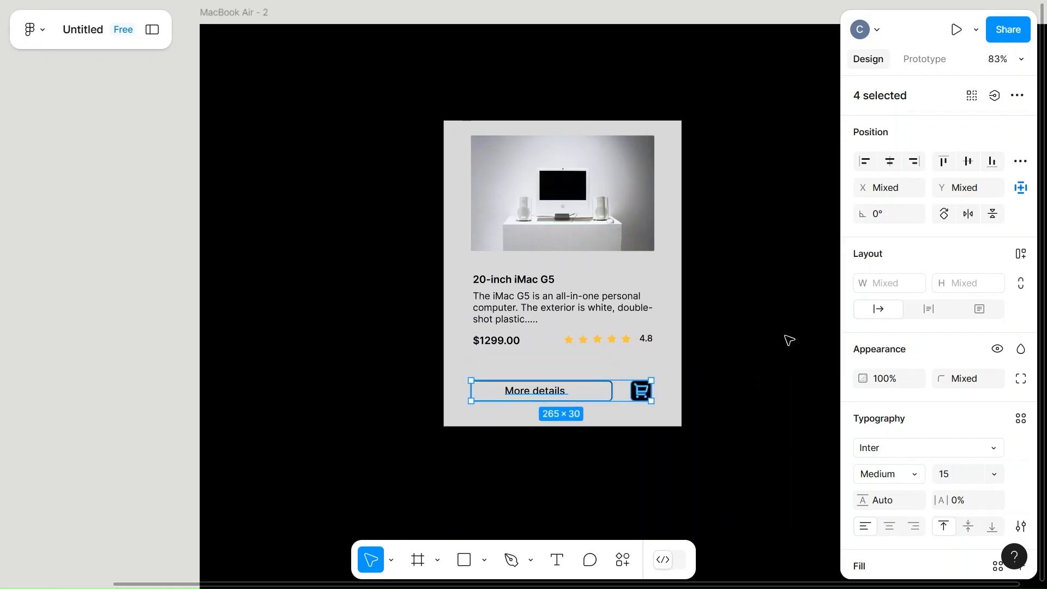
{"action": "scroll", "coordinate": [790, 340], "scroll_direction": "up", "scroll_amount": 5}
{"action": "scroll", "coordinate": [789, 341], "scroll_direction": "down", "scroll_amount": 5}
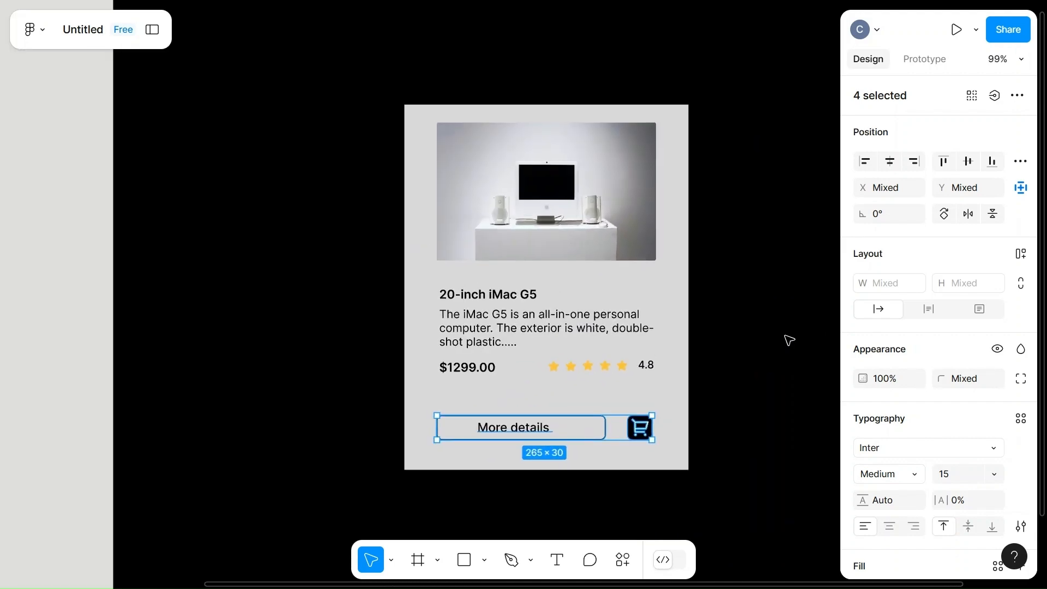
{"action": "scroll", "coordinate": [789, 340], "scroll_direction": "up", "scroll_amount": 1}
{"action": "scroll", "coordinate": [790, 340], "scroll_direction": "left", "scroll_amount": 2}
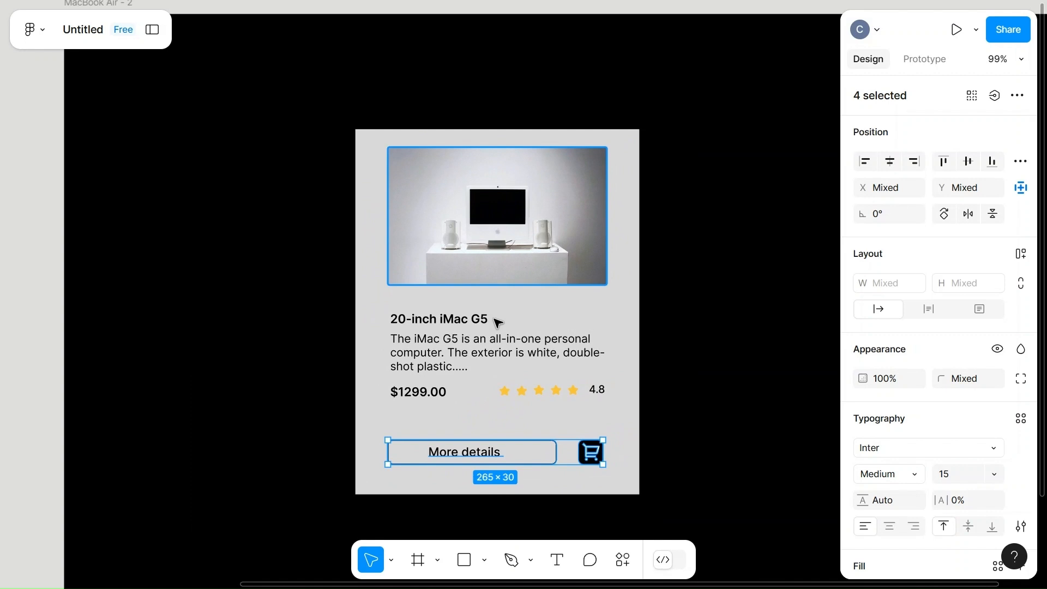
{"action": "left_click_drag", "start_coordinate": [516, 454], "coordinate": [496, 467]}
{"action": "left_click", "coordinate": [514, 340]}
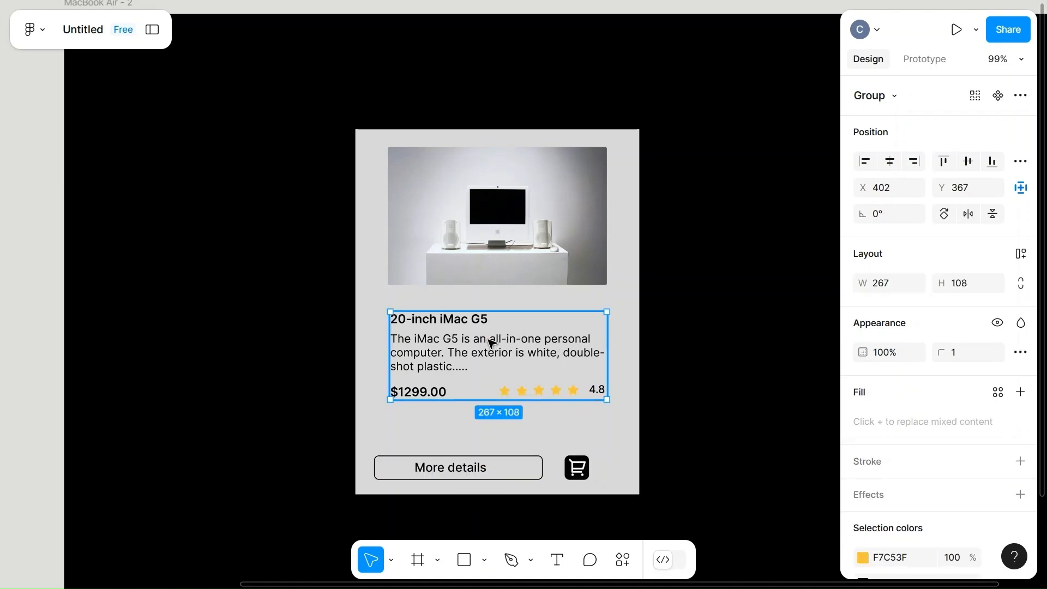
{"action": "left_click_drag", "start_coordinate": [467, 349], "coordinate": [475, 363]}
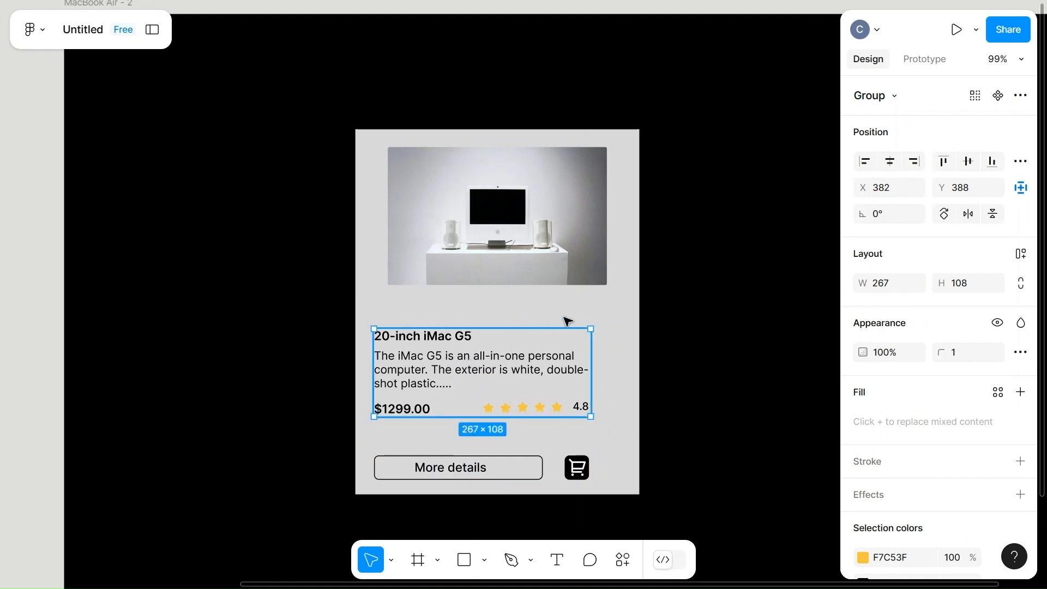
- Move the iMac image down and left to X 381, Y 197, just above the product title
{"action": "left_click", "coordinate": [589, 316]}
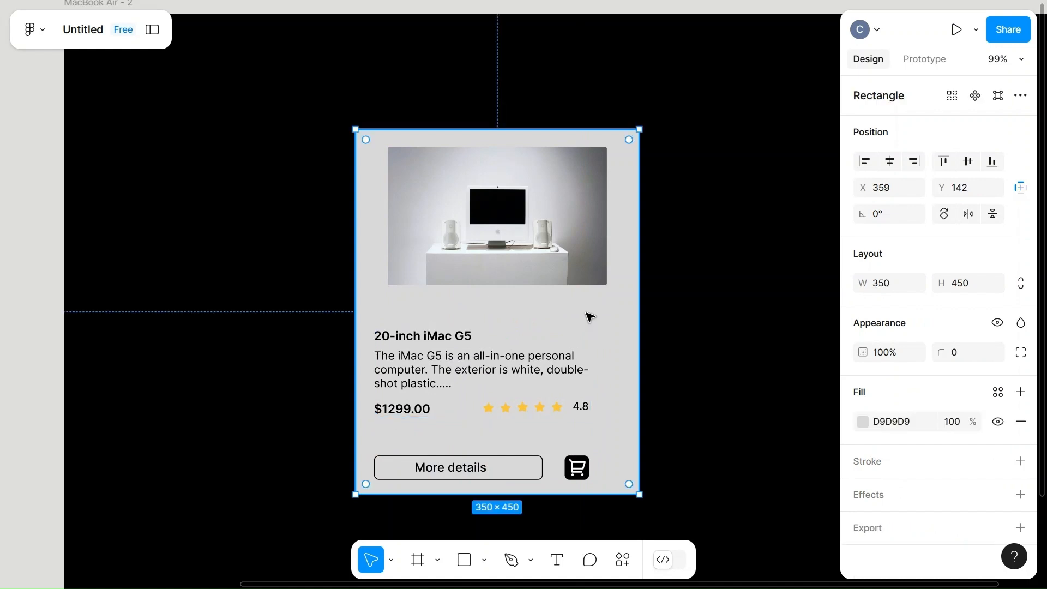
{"action": "left_click", "coordinate": [569, 256]}
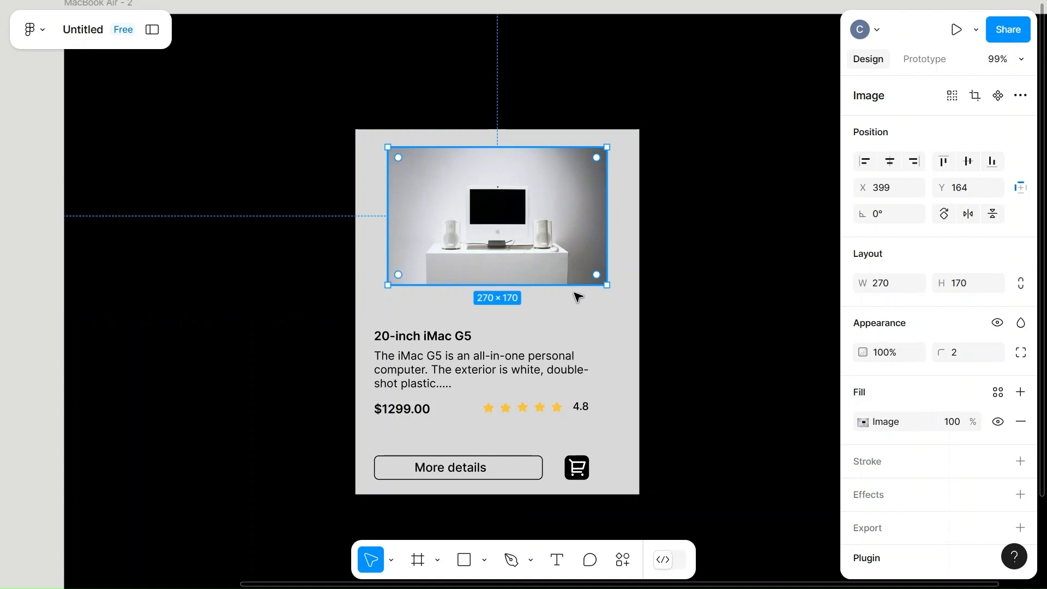
{"action": "left_click_drag", "start_coordinate": [501, 267], "coordinate": [491, 283]}
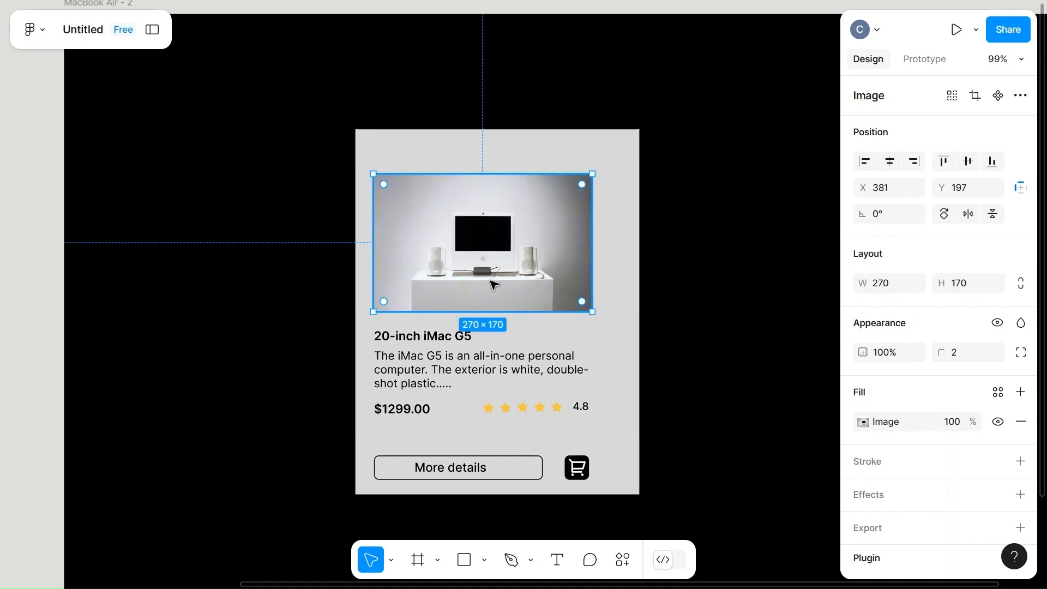
- Set the iMac image's width to 300 and shift it to X 382
{"action": "left_click", "coordinate": [892, 284]}
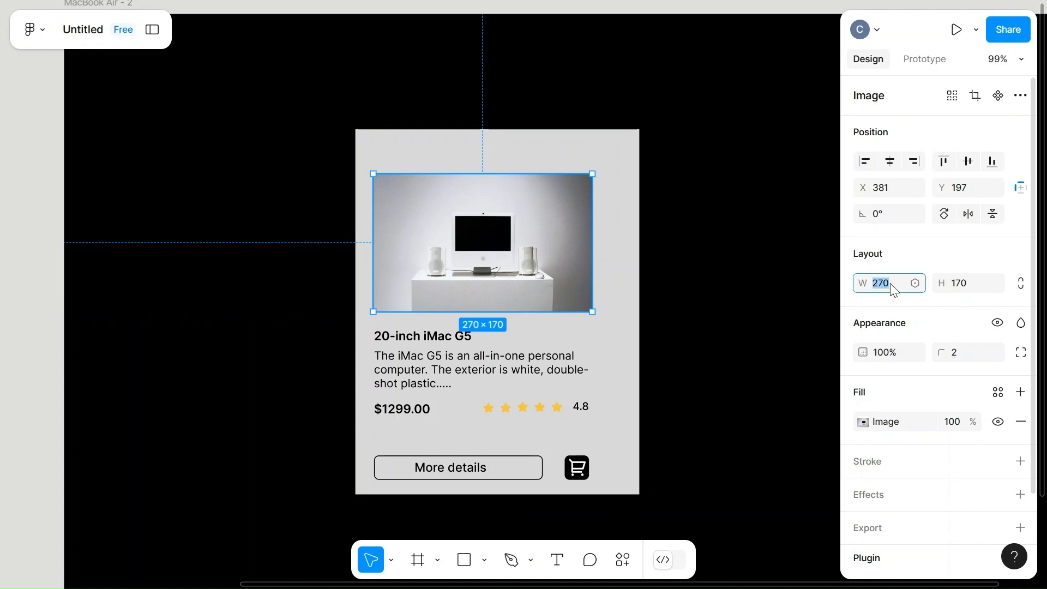
{"action": "type", "text": "300"}
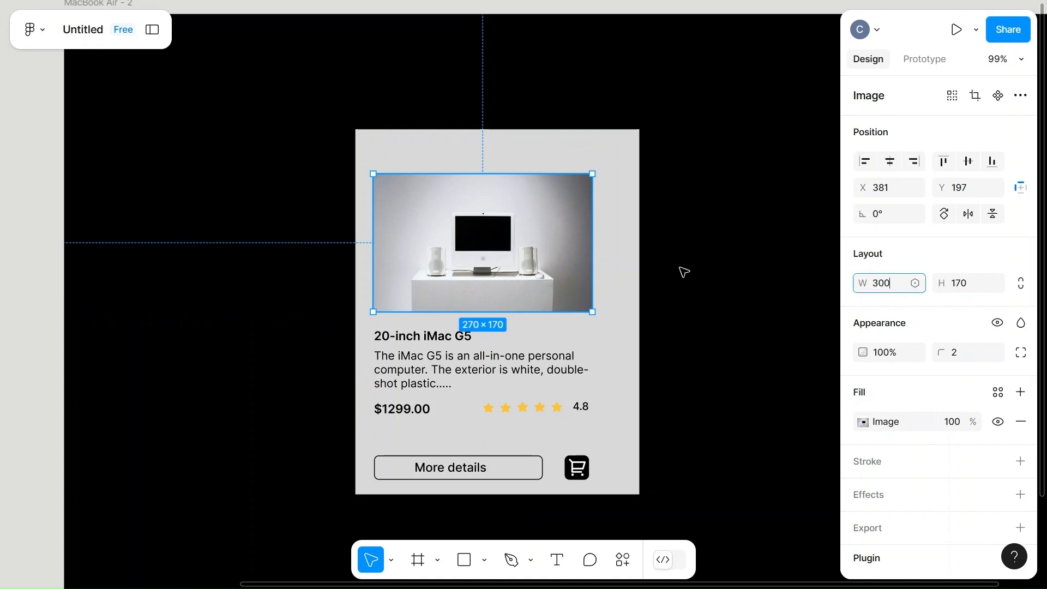
{"action": "left_click", "coordinate": [683, 271]}
{"action": "left_click", "coordinate": [540, 272]}
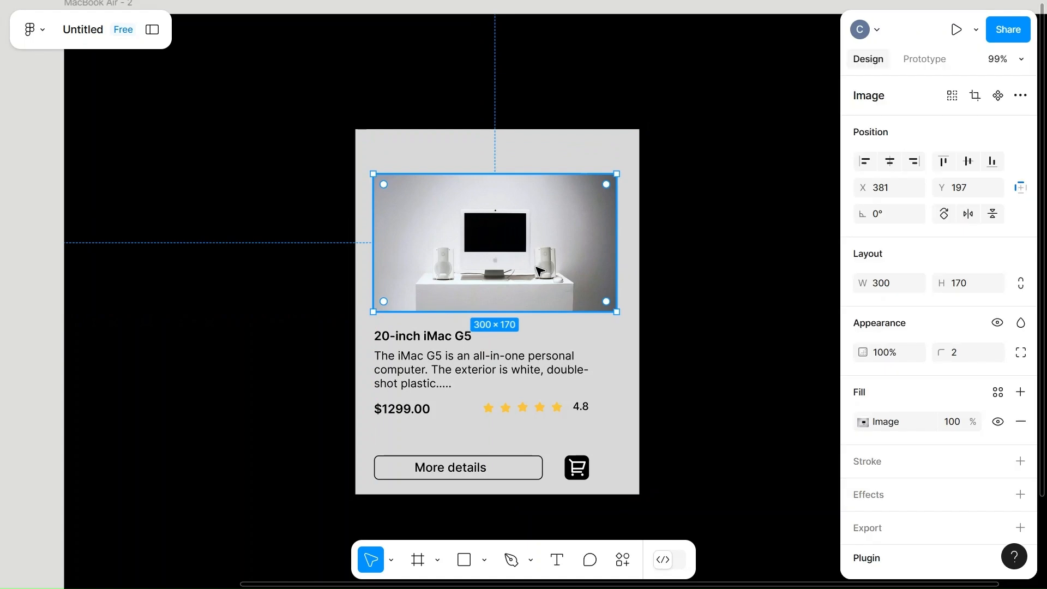
{"action": "left_click_drag", "start_coordinate": [511, 269], "coordinate": [511, 269]}
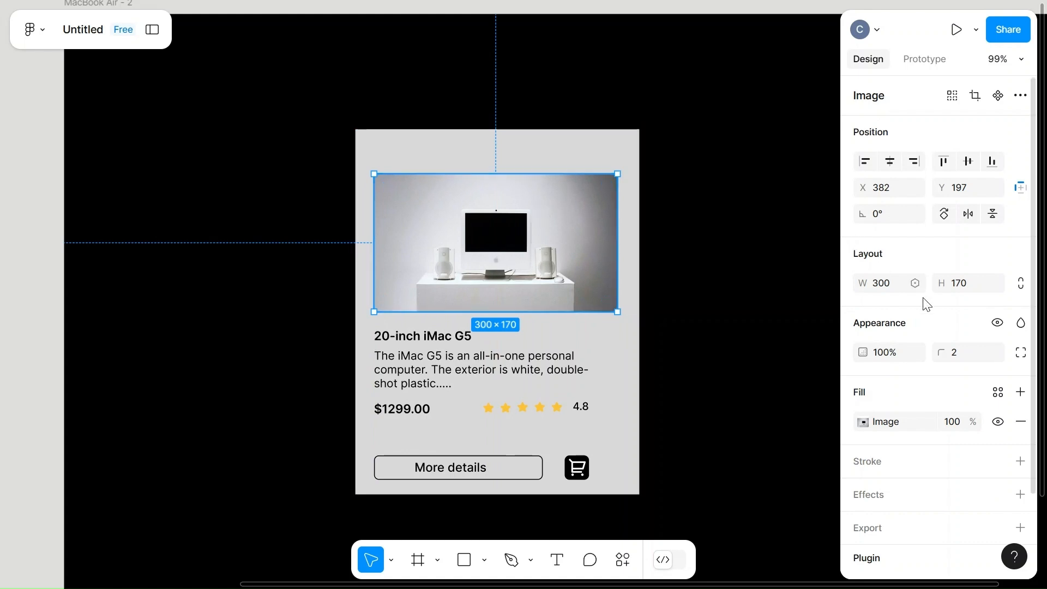
- Set the gray card rectangle's width to 300
{"action": "left_click", "coordinate": [622, 390]}
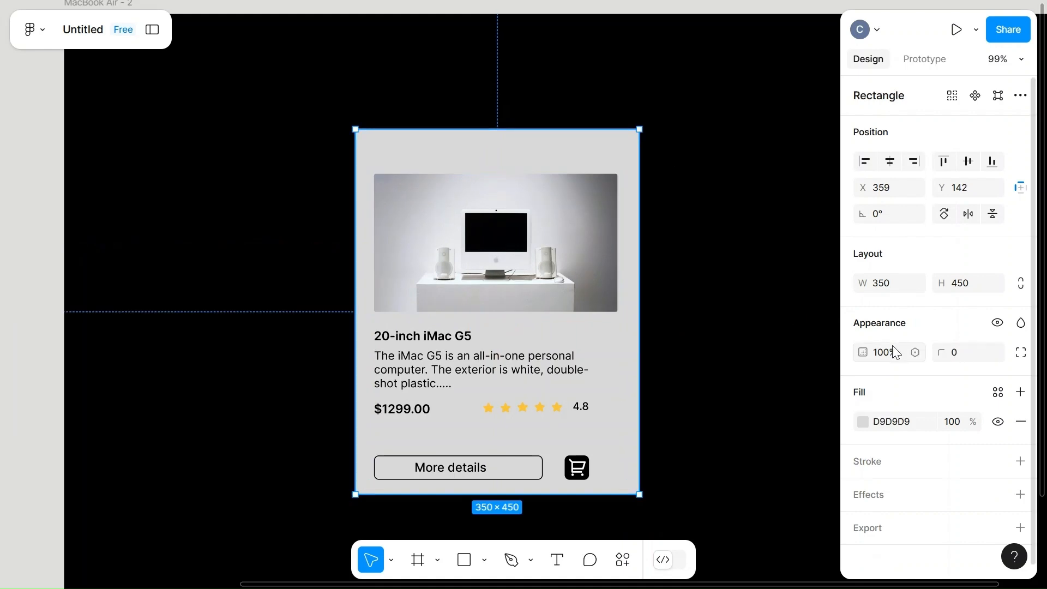
{"action": "left_click", "coordinate": [890, 284]}
{"action": "type", "text": "300"}
{"action": "left_click", "coordinate": [722, 313]}
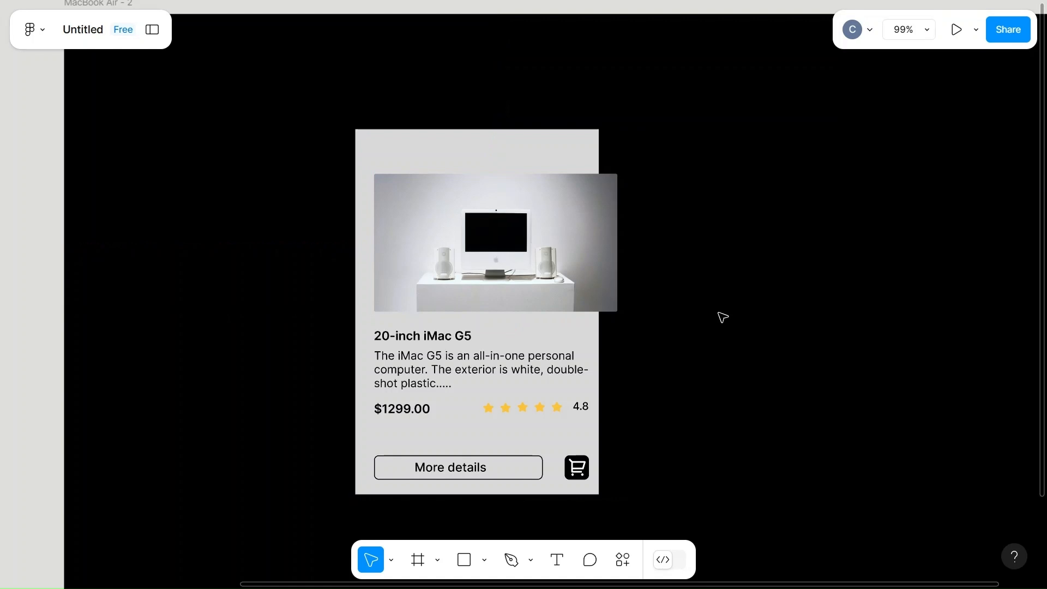
- Set the iMac image's width to 270 and align its left edge with the product text below
{"action": "left_click_drag", "start_coordinate": [562, 280], "coordinate": [544, 273]}
{"action": "left_click", "coordinate": [891, 289]}
{"action": "key", "text": "BackSpace"}
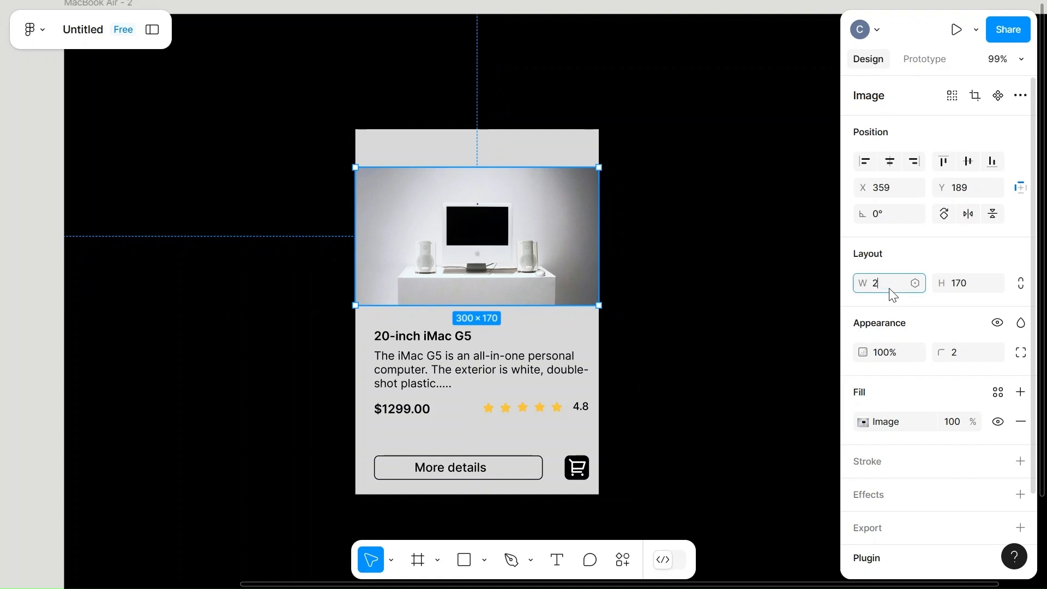
{"action": "left_click", "coordinate": [755, 299]}
{"action": "left_click", "coordinate": [498, 274]}
{"action": "left_click_drag", "start_coordinate": [522, 274], "coordinate": [522, 276]}
- Nudge the iMac image horizontally to X 369 to adjust its side margins within the card
{"action": "scroll", "coordinate": [674, 210], "scroll_direction": "up", "scroll_amount": 3}
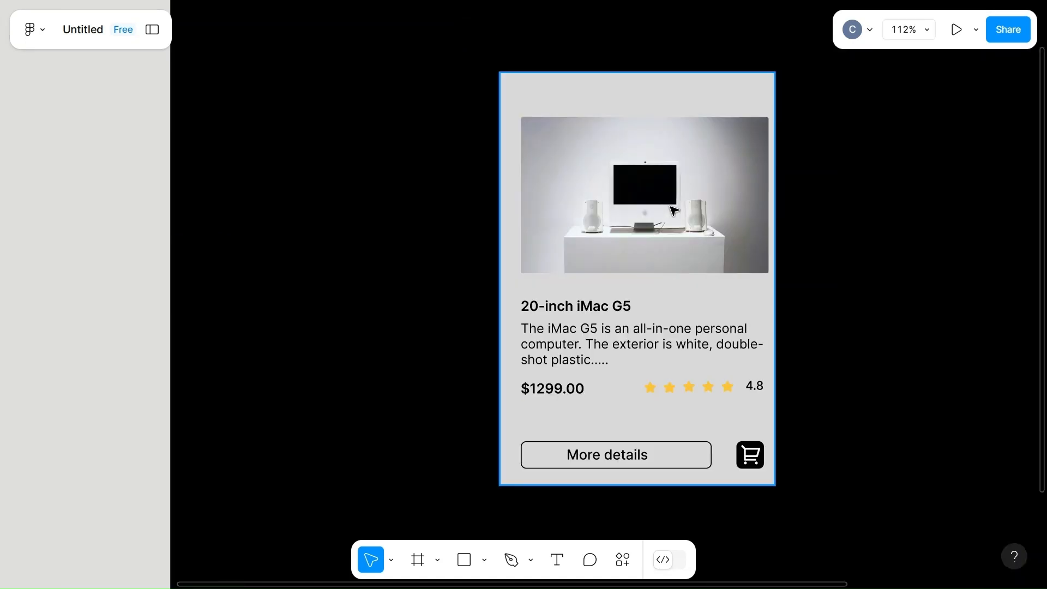
{"action": "key", "text": "Left"}
{"action": "key", "text": "Left"}
{"action": "key", "text": "Left"}
{"action": "key", "text": "Left"}
{"action": "key", "text": "Left"}
{"action": "key", "text": "Left"}
{"action": "key", "text": "Left"}
{"action": "key", "text": "Left"}
{"action": "key", "text": "Left"}
{"action": "key", "text": "Left"}
{"action": "key", "text": "Left"}
{"action": "key", "text": "Left"}
{"action": "key", "text": "Left"}
{"action": "key", "text": "Left"}
{"action": "key", "text": "Left"}
{"action": "key", "text": "Left"}
{"action": "key", "text": "Left"}
{"action": "key", "text": "Left"}
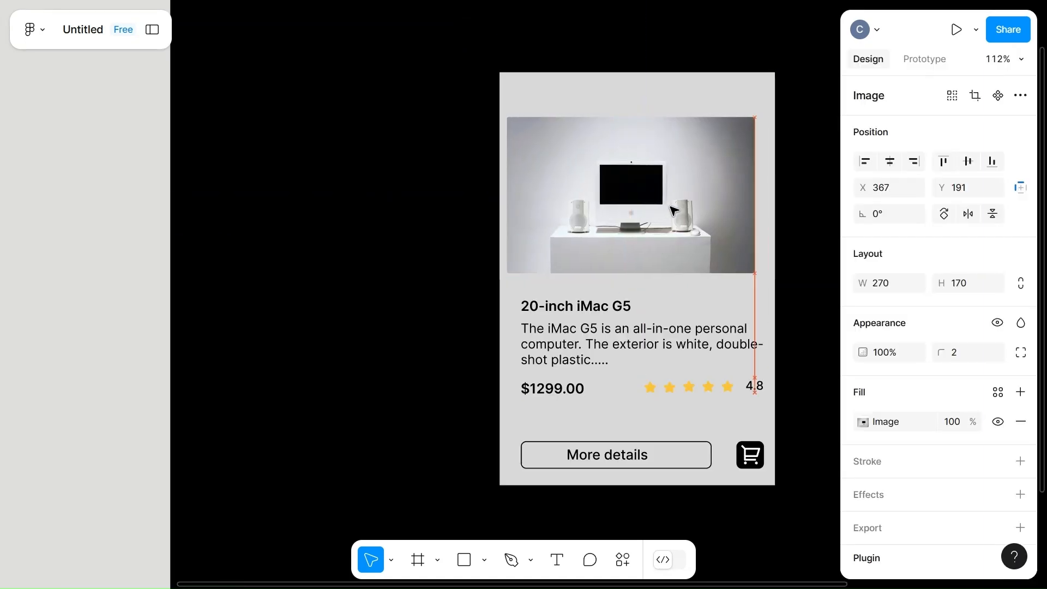
{"action": "key", "text": "Right"}
{"action": "key", "text": "Right"}
{"action": "key", "text": "Right"}
{"action": "key", "text": "Right"}
{"action": "key", "text": "Right"}
{"action": "key", "text": "Right"}
{"action": "key", "text": "Right"}
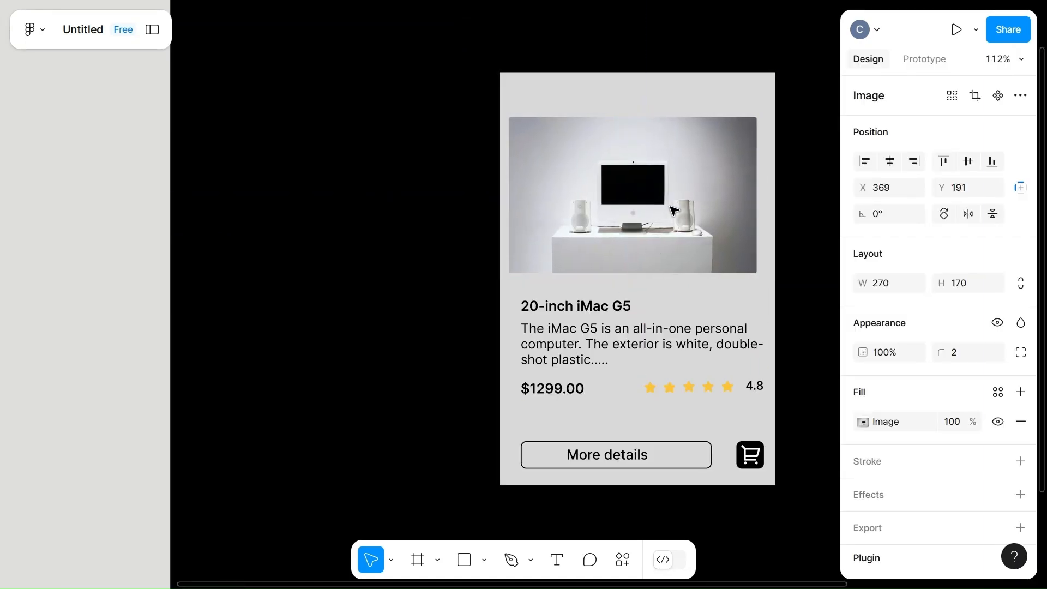
- Nudge the iMac image to X 374 so its side margins within the gray card are equal
{"action": "key", "text": "Right"}
{"action": "key", "text": "Right"}
{"action": "key", "text": "Right"}
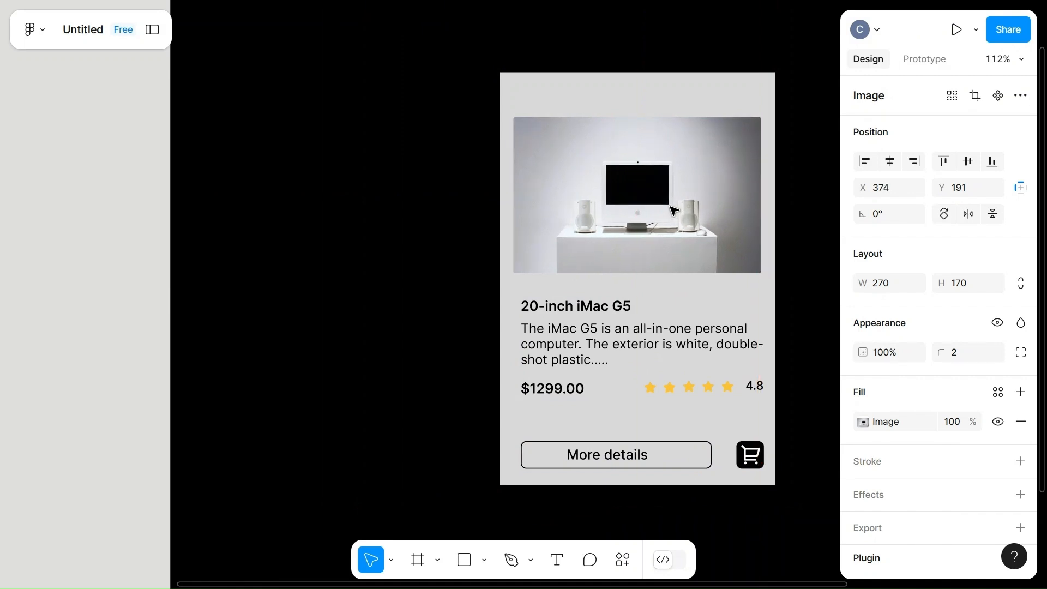
- Shift the product text group with the title, description, price and rating to X 374, flush with the image's left edge
{"action": "left_click", "coordinate": [604, 336]}
{"action": "key", "text": "Left"}
{"action": "key", "text": "Left"}
{"action": "key", "text": "Left"}
{"action": "key", "text": "Left"}
{"action": "key", "text": "Left"}
{"action": "key", "text": "Left"}
{"action": "key", "text": "Left"}
{"action": "key", "text": "Left"}
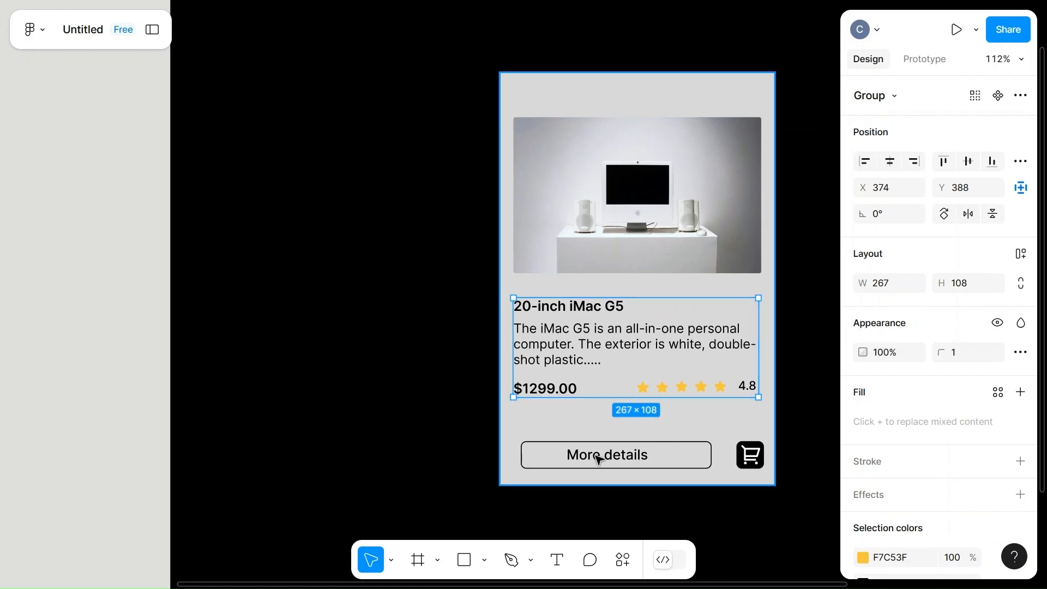
- Move the More details label and its outlined button together so the button's left edge lines up with the product text
{"action": "left_click", "coordinate": [596, 458]}
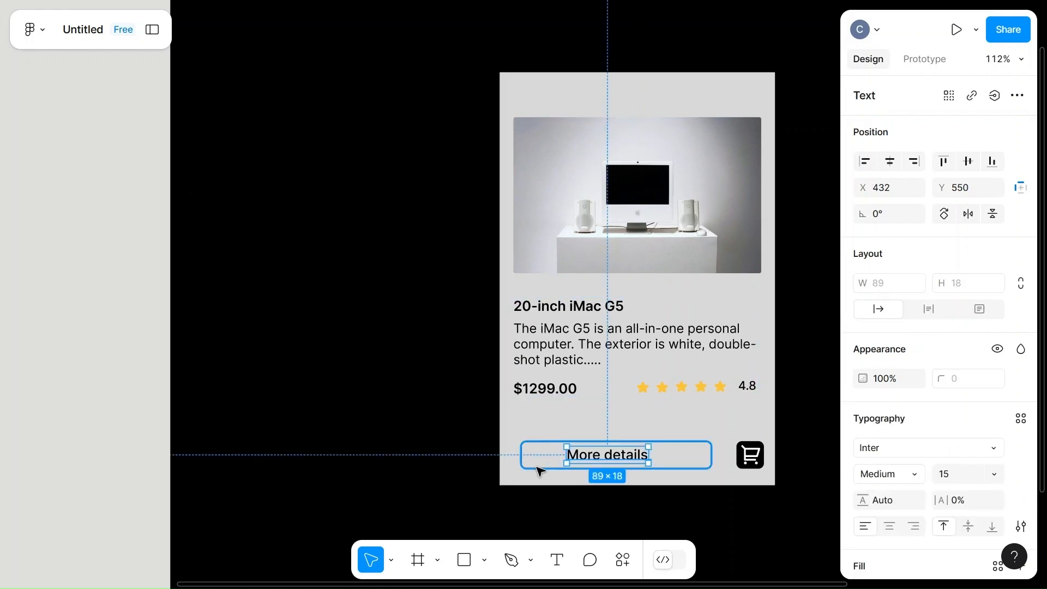
{"action": "left_click", "coordinate": [536, 465], "text": "shift"}
{"action": "key", "text": "Left"}
{"action": "key", "text": "Left"}
{"action": "key", "text": "Left"}
{"action": "key", "text": "Left"}
{"action": "key", "text": "Left"}
{"action": "key", "text": "Left"}
{"action": "key", "text": "Left"}
{"action": "key", "text": "Left"}
{"action": "key", "text": "Left"}
{"action": "key", "text": "Left"}
{"action": "key", "text": "Left"}
{"action": "key", "text": "Left"}
{"action": "key", "text": "Left"}
{"action": "key", "text": "Left"}
{"action": "key", "text": "Left"}
{"action": "key", "text": "Left"}
{"action": "key", "text": "Left"}
{"action": "key", "text": "Left"}
{"action": "key", "text": "Left"}
{"action": "key", "text": "Left"}
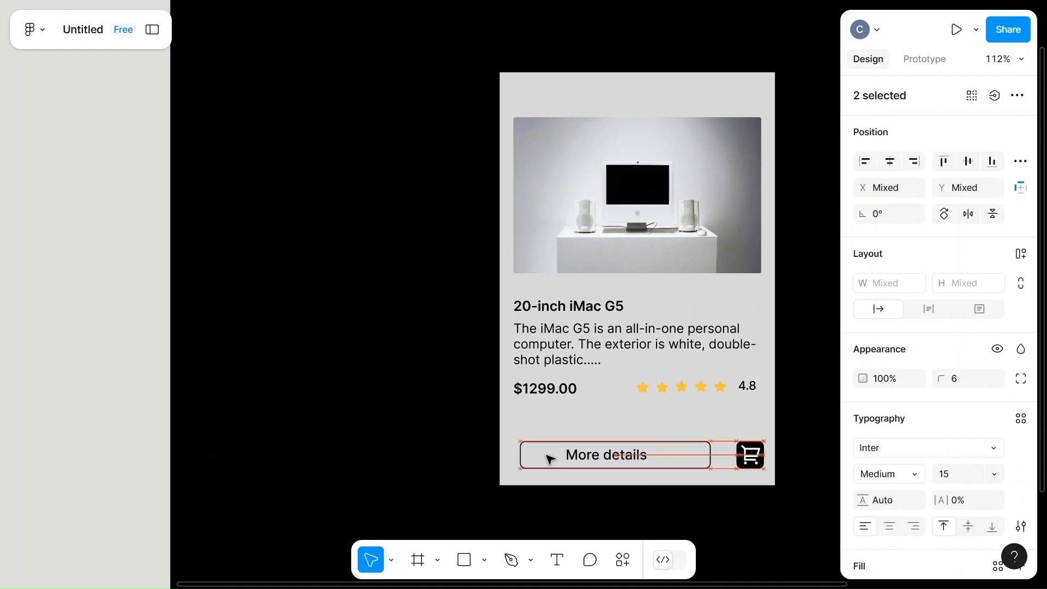
{"action": "key", "text": "Right"}
{"action": "key", "text": "Right"}
{"action": "key", "text": "Right"}
{"action": "key", "text": "Right"}
{"action": "key", "text": "Right"}
{"action": "key", "text": "Right"}
{"action": "key", "text": "Right"}
{"action": "key", "text": "Right"}
{"action": "key", "text": "Right"}
{"action": "key", "text": "Right"}
{"action": "key", "text": "Right"}
{"action": "key", "text": "Right"}
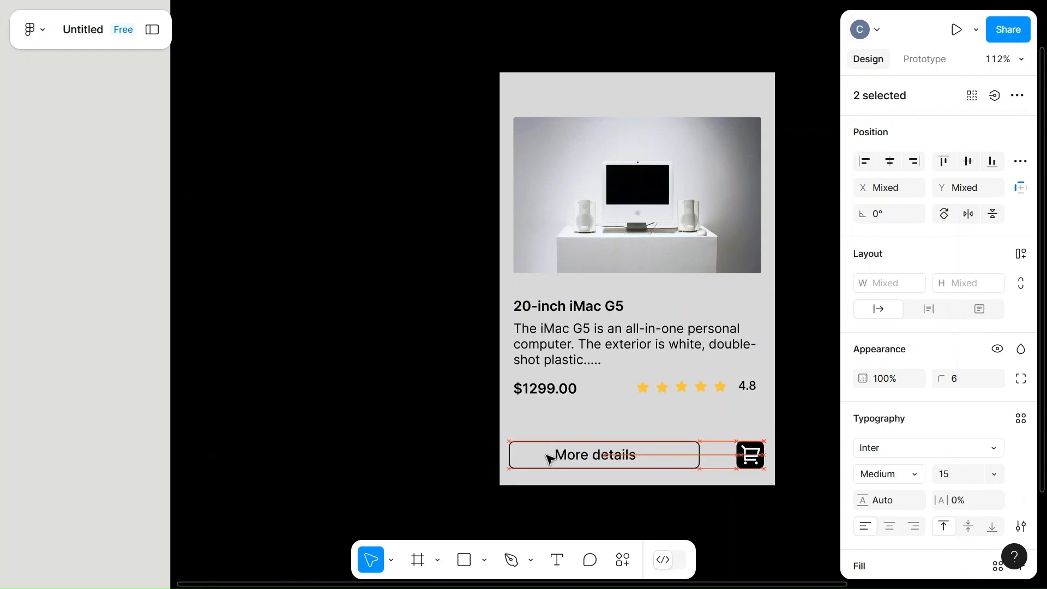
{"action": "key", "text": "Right"}
{"action": "key", "text": "Right"}
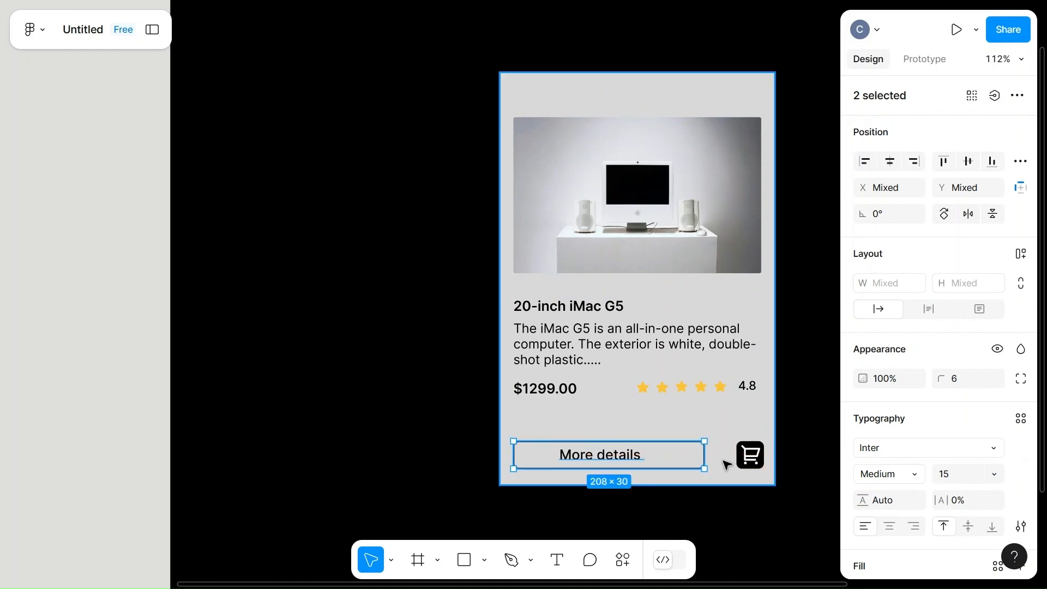
- Shift the cart icon and its black background left near the image's right edge and fine-tune their height beside the More details button
{"action": "scroll", "coordinate": [789, 431], "scroll_direction": "up", "scroll_amount": 1}
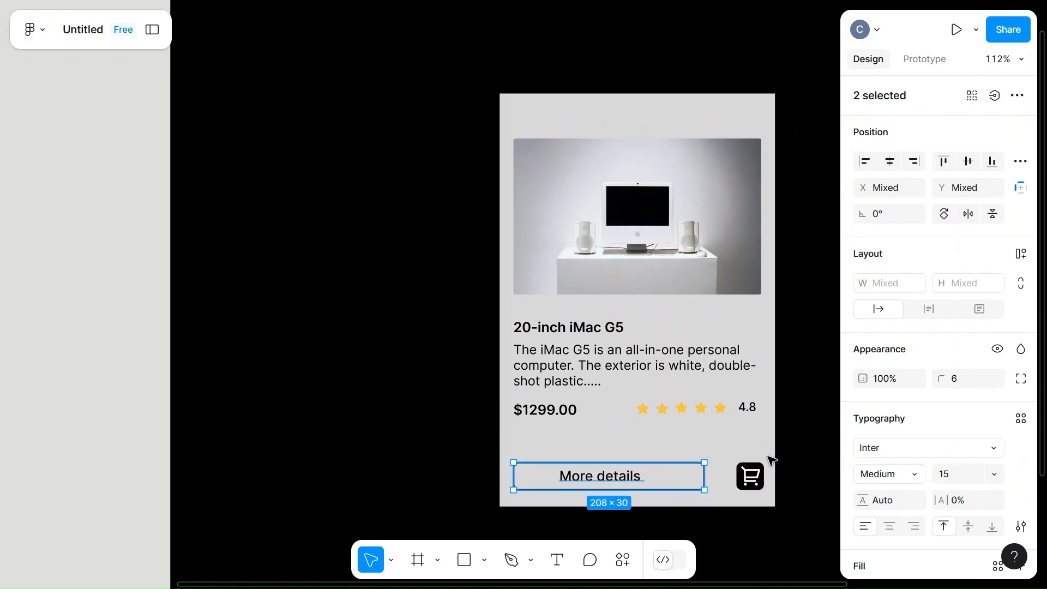
{"action": "left_click", "coordinate": [749, 481]}
{"action": "scroll", "coordinate": [749, 483], "scroll_direction": "up", "scroll_amount": 5}
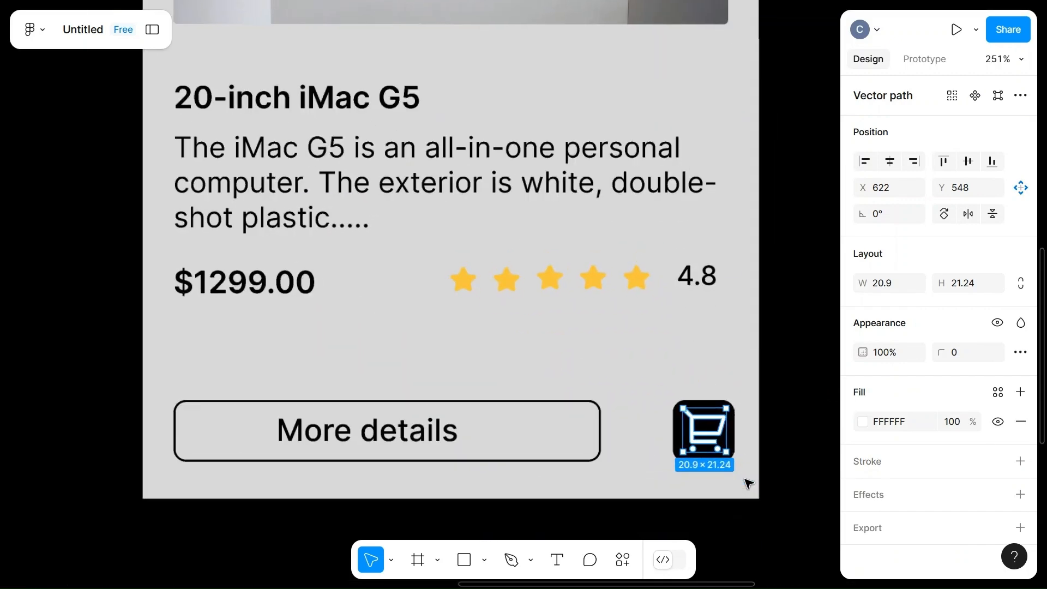
{"action": "left_click", "coordinate": [673, 436], "text": "shift"}
{"action": "left_click_drag", "start_coordinate": [682, 435], "coordinate": [672, 435]}
{"action": "key", "text": "Left"}
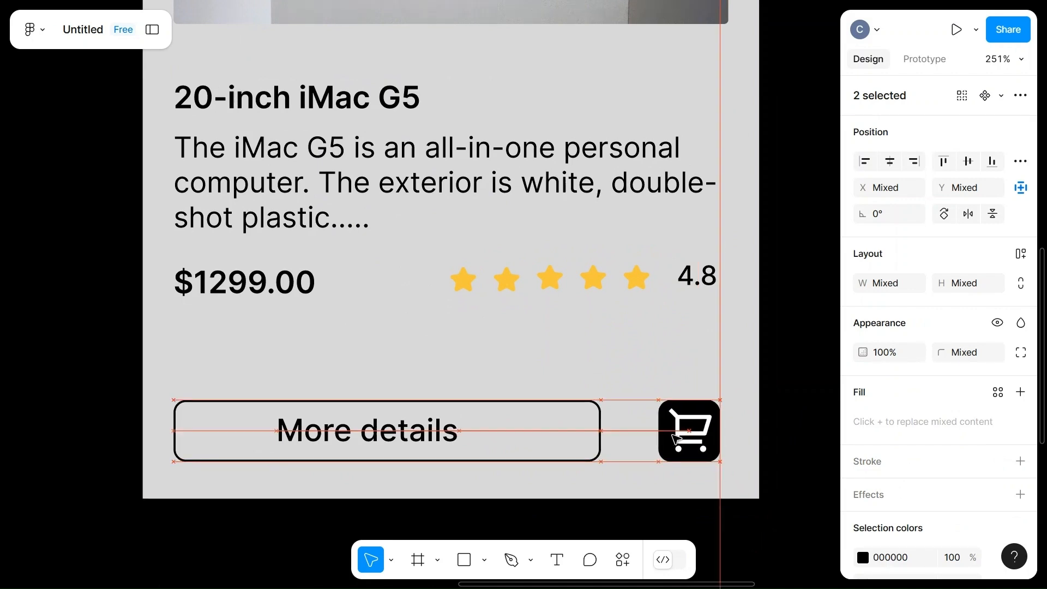
{"action": "key", "text": "Up"}
{"action": "key", "text": "Up"}
{"action": "key", "text": "Up"}
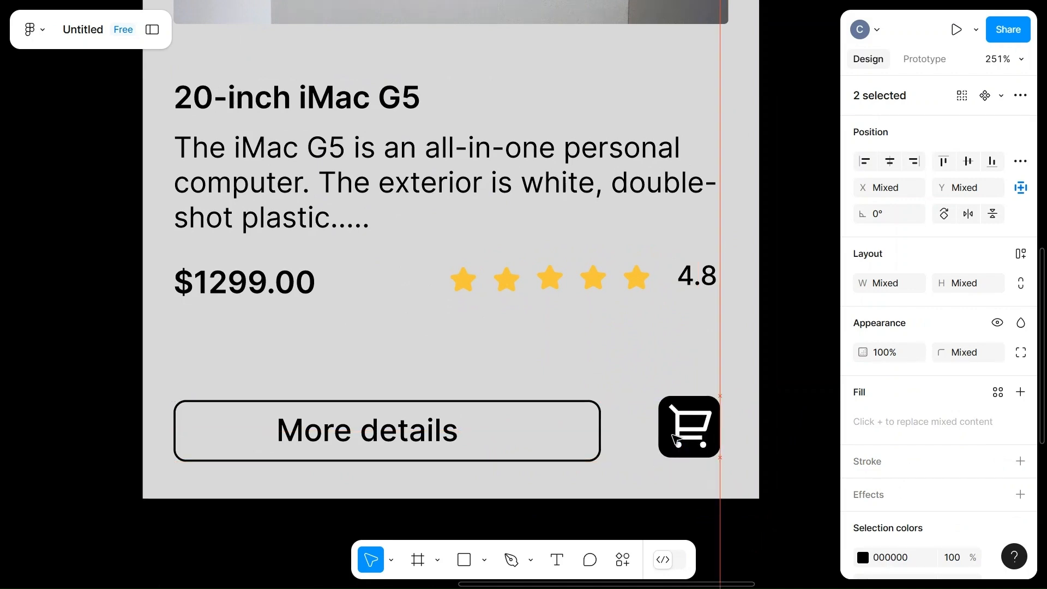
{"action": "key", "text": "Down"}
{"action": "key", "text": "Down"}
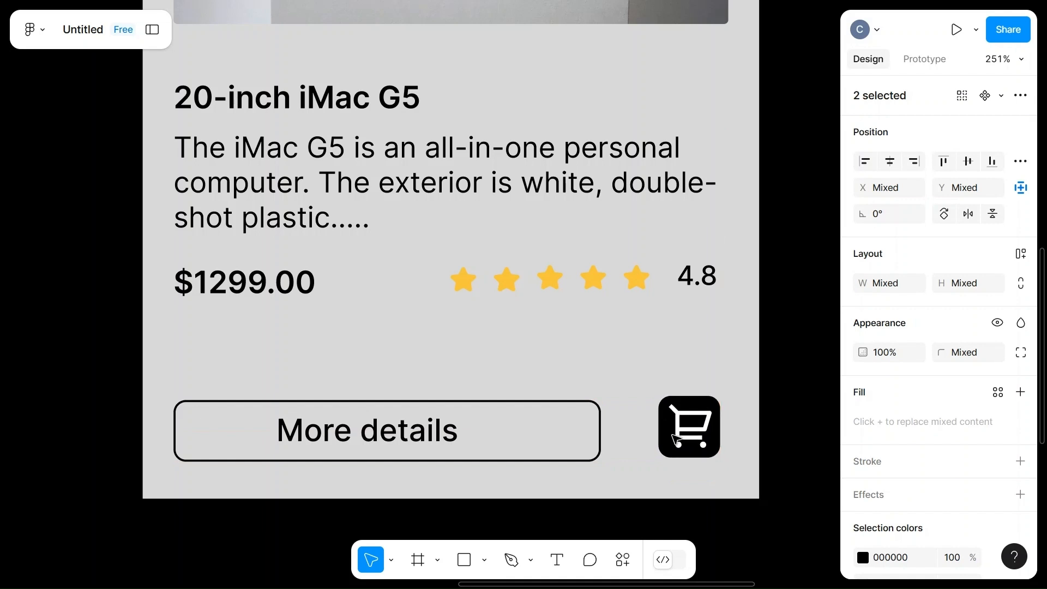
- Lower the gray card rectangle's top edge to Y 174, reducing its height to 418
{"action": "scroll", "coordinate": [676, 439], "scroll_direction": "down", "scroll_amount": 5}
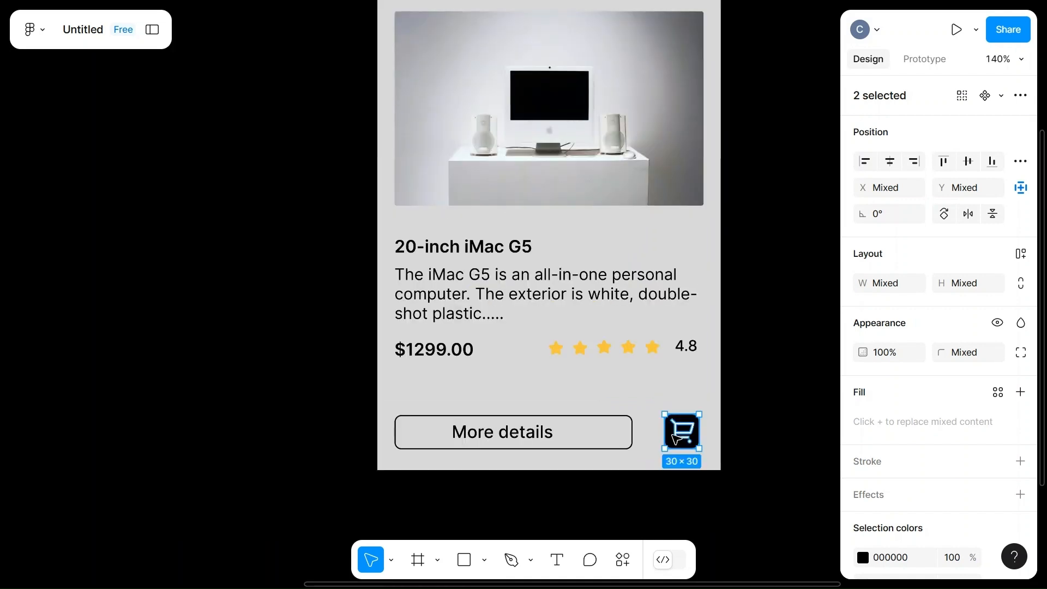
{"action": "scroll", "coordinate": [677, 439], "scroll_direction": "up", "scroll_amount": 3}
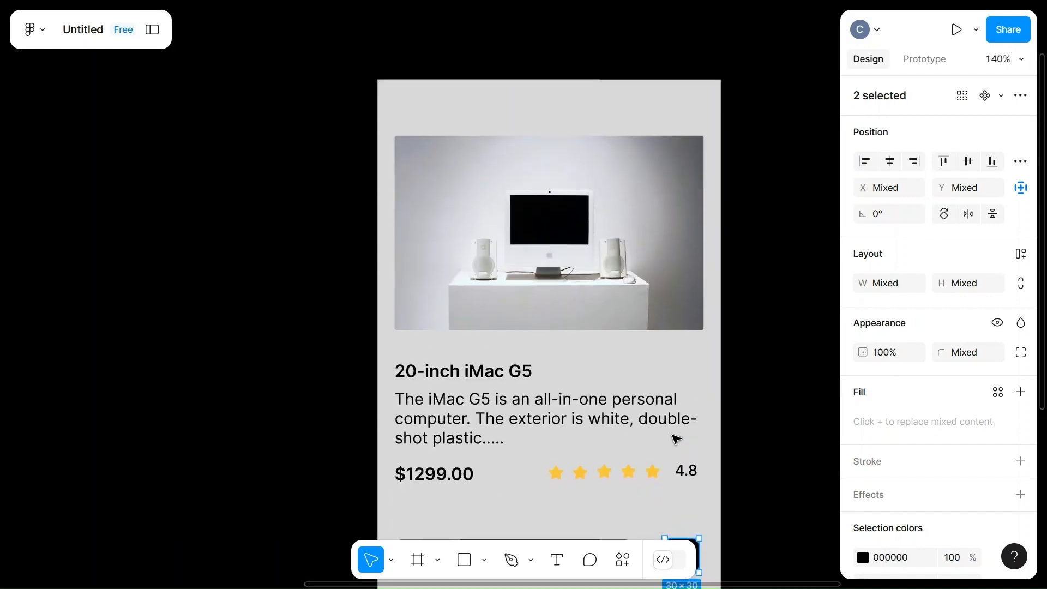
{"action": "left_click", "coordinate": [609, 210]}
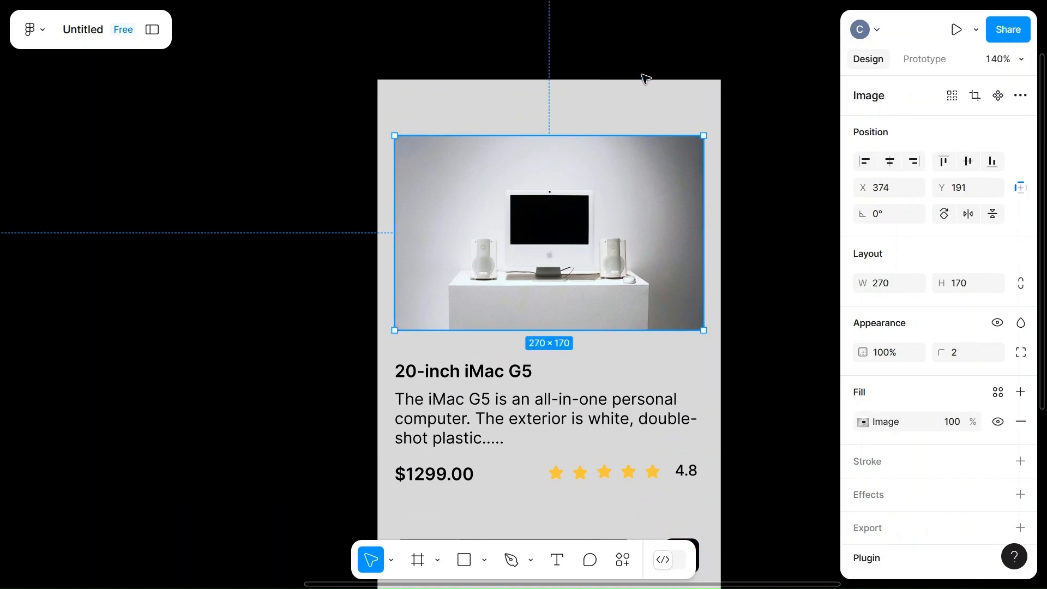
{"action": "left_click", "coordinate": [608, 98]}
{"action": "left_click_drag", "start_coordinate": [562, 81], "coordinate": [562, 116]}
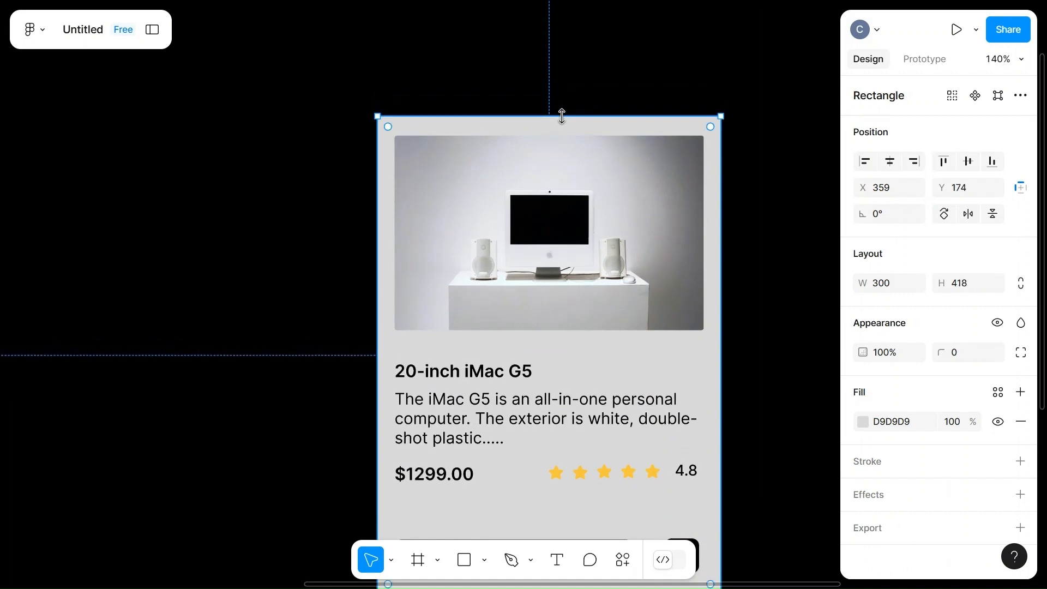
{"action": "left_click", "coordinate": [280, 250]}
{"action": "scroll", "coordinate": [280, 249], "scroll_direction": "down", "scroll_amount": 3}
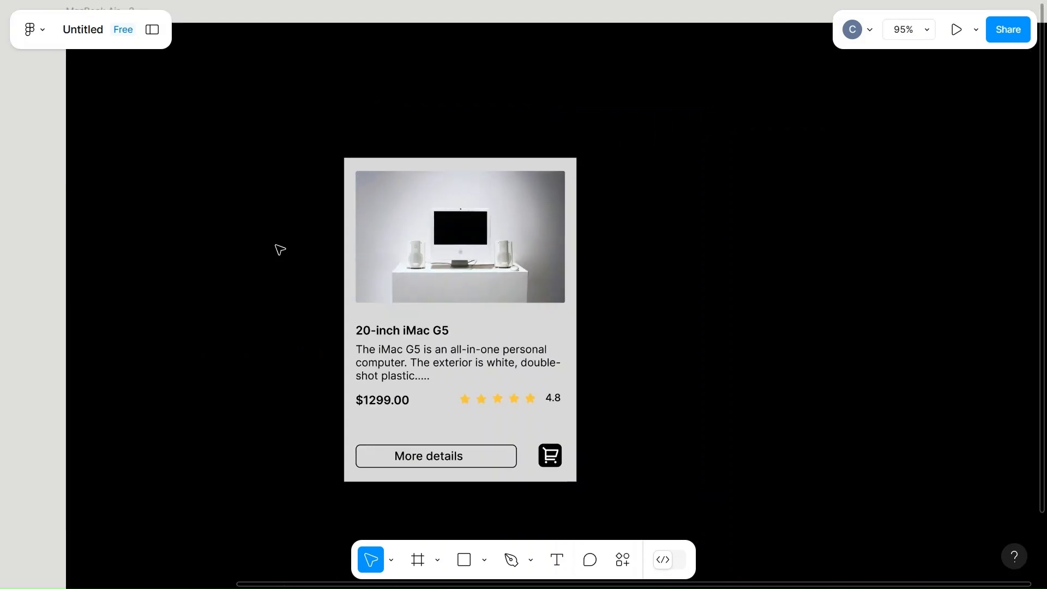
- Move the complete Free shipping badge from outside the frame onto the upper-left corner of the iMac image
{"action": "scroll", "coordinate": [278, 248], "scroll_direction": "left", "scroll_amount": 6}
{"action": "left_click", "coordinate": [67, 125]}
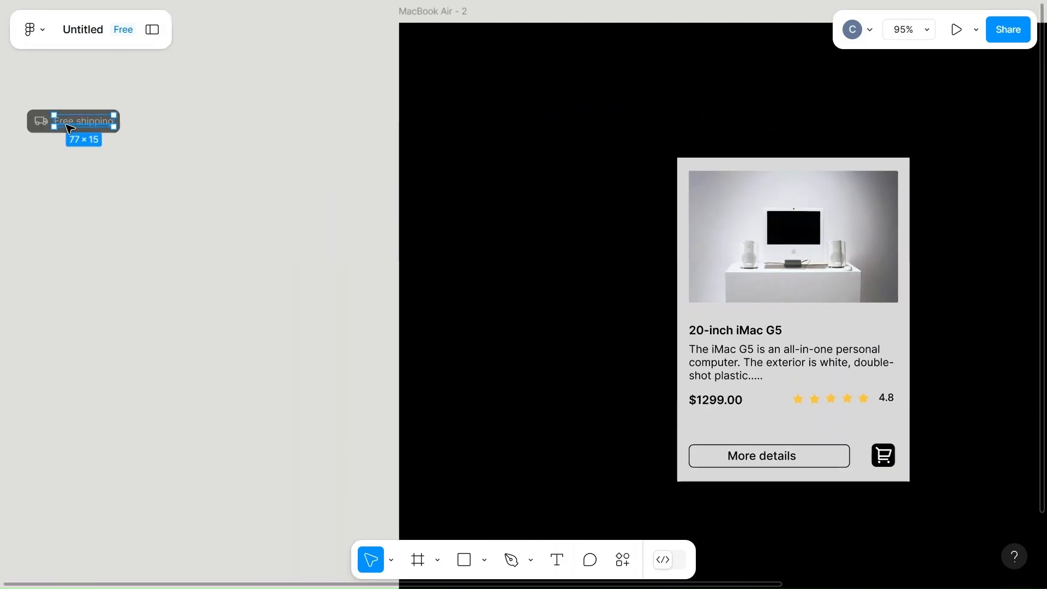
{"action": "left_click", "coordinate": [11, 105]}
{"action": "left_click_drag", "start_coordinate": [22, 106], "coordinate": [157, 157]}
{"action": "left_click_drag", "start_coordinate": [61, 126], "coordinate": [717, 180]}
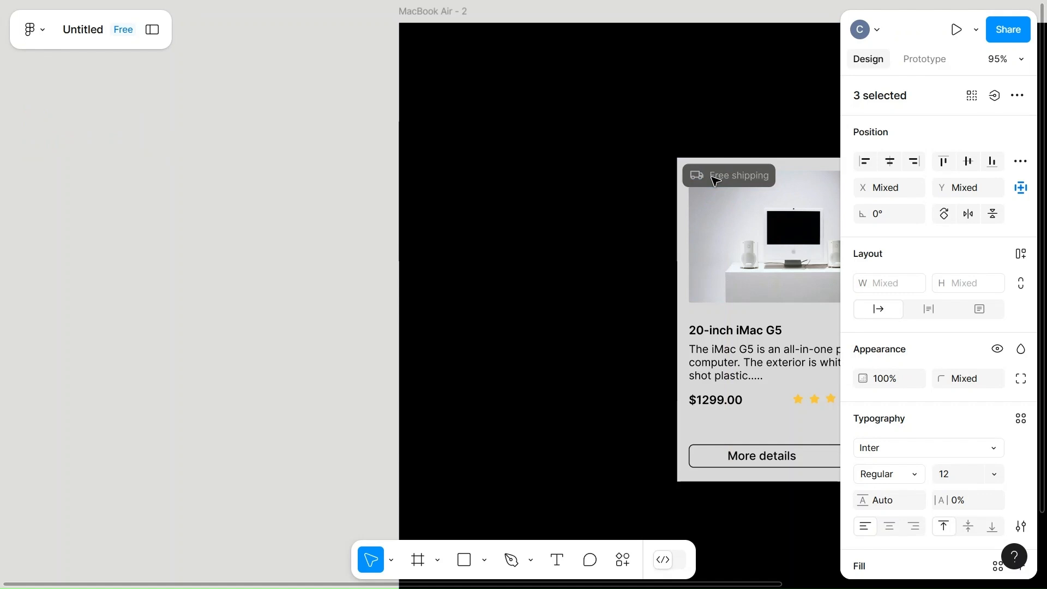
- Nudge the Free shipping badge slightly to fine-tune its overlap with the image's upper-left corner
{"action": "scroll", "coordinate": [716, 180], "scroll_direction": "up", "scroll_amount": 5}
{"action": "scroll", "coordinate": [716, 180], "scroll_direction": "right", "scroll_amount": 5}
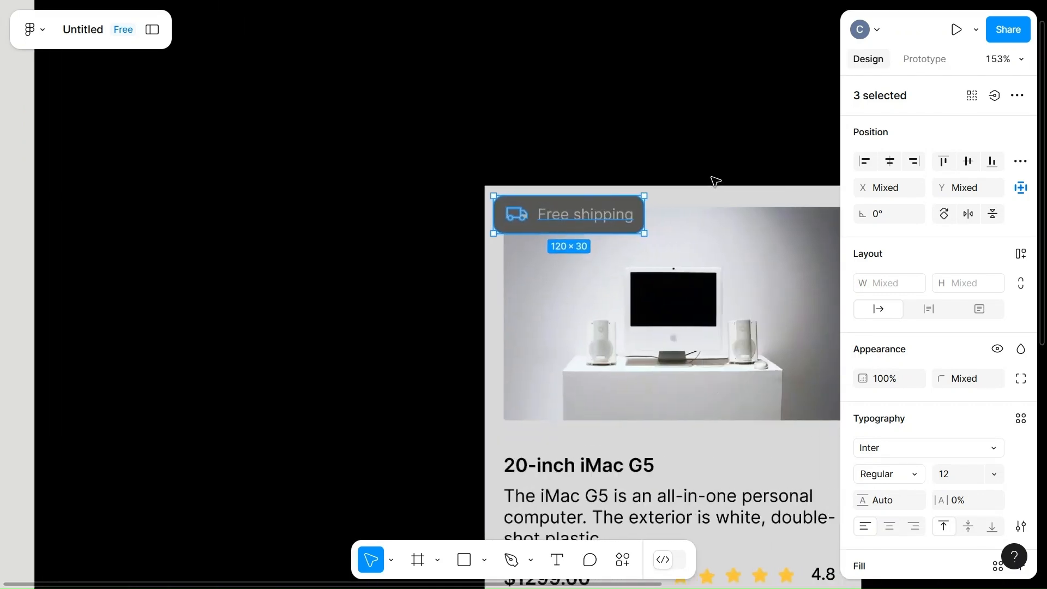
{"action": "scroll", "coordinate": [716, 180], "scroll_direction": "down", "scroll_amount": 2}
{"action": "key", "text": "Right"}
{"action": "key", "text": "Right"}
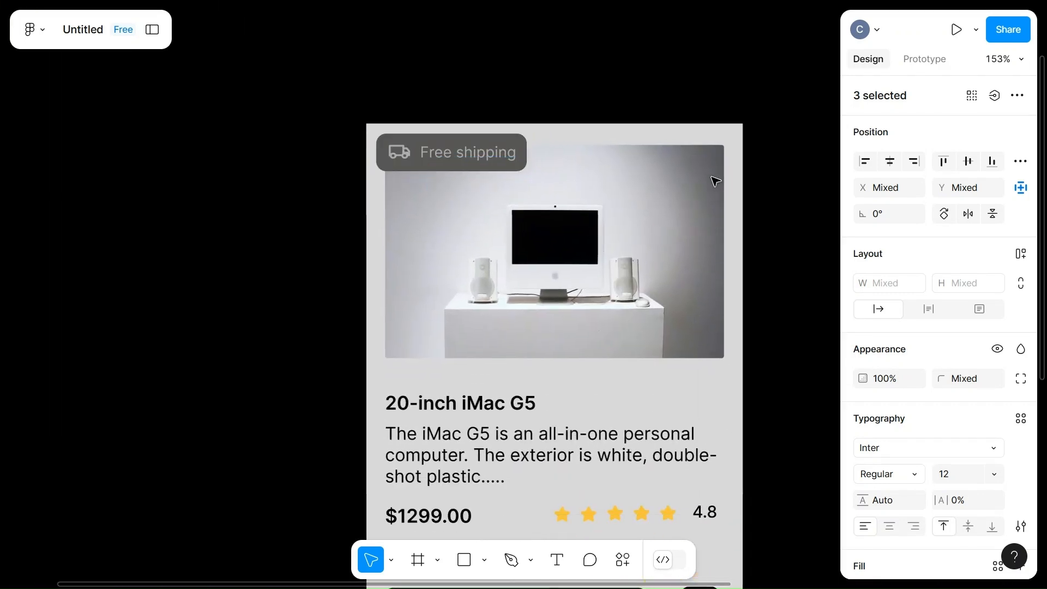
{"action": "key", "text": "Down"}
{"action": "key", "text": "Down"}
{"action": "key", "text": "Left"}
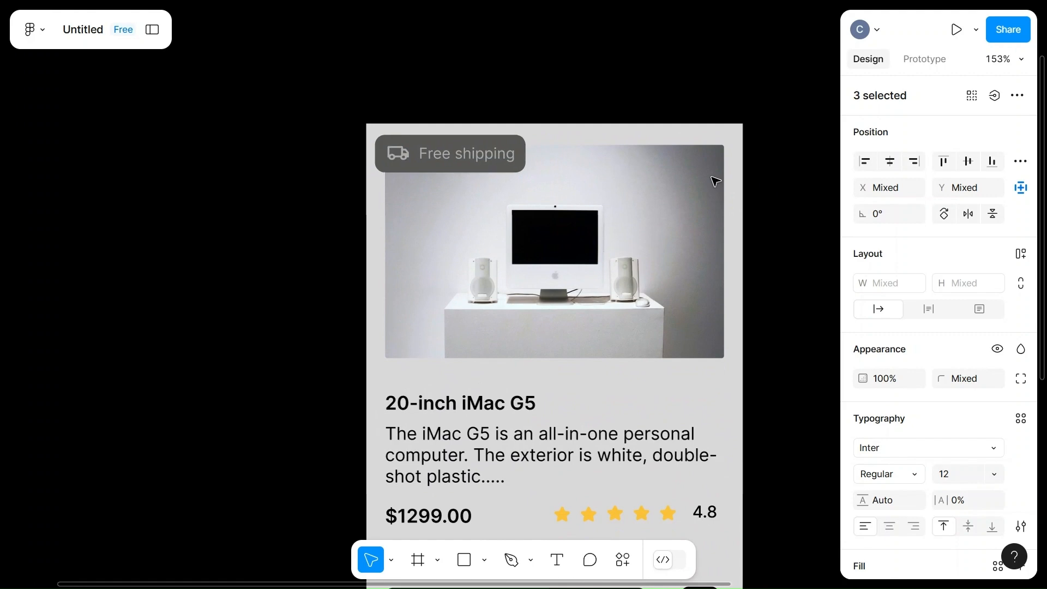
{"action": "scroll", "coordinate": [716, 180], "scroll_direction": "down", "scroll_amount": 4}
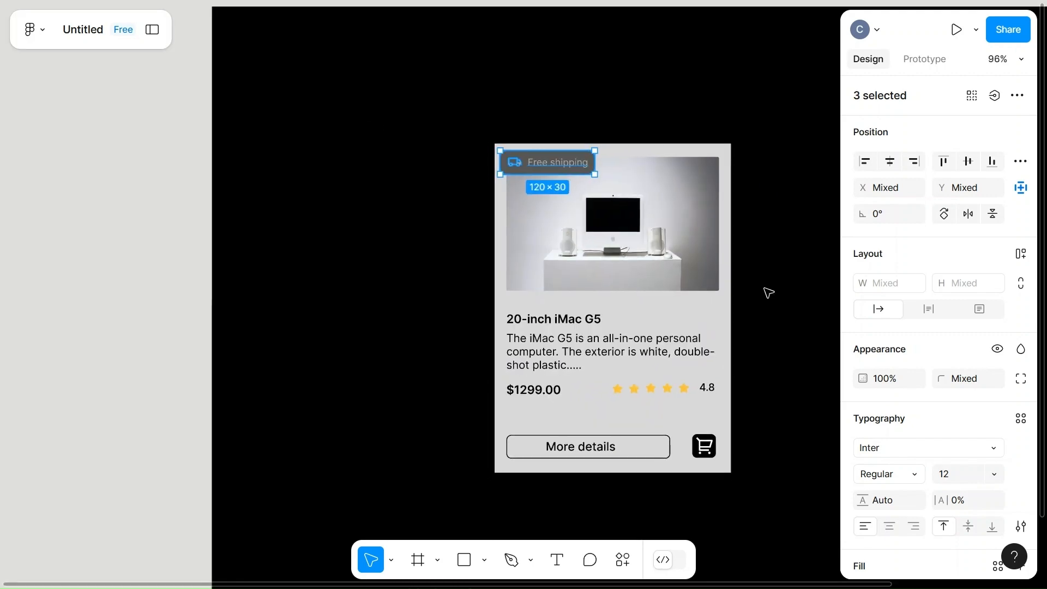
{"action": "left_click", "coordinate": [785, 215]}
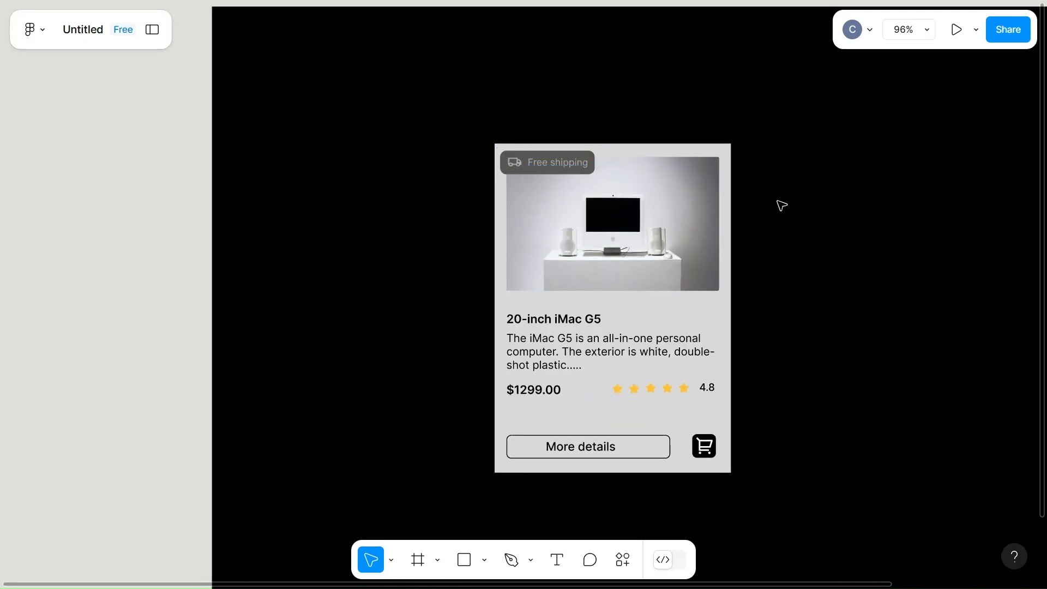
- Set the gray card rectangle's corner radius to 8
{"action": "left_click", "coordinate": [730, 146]}
{"action": "left_click", "coordinate": [975, 359]}
{"action": "double_click", "coordinate": [975, 358]}
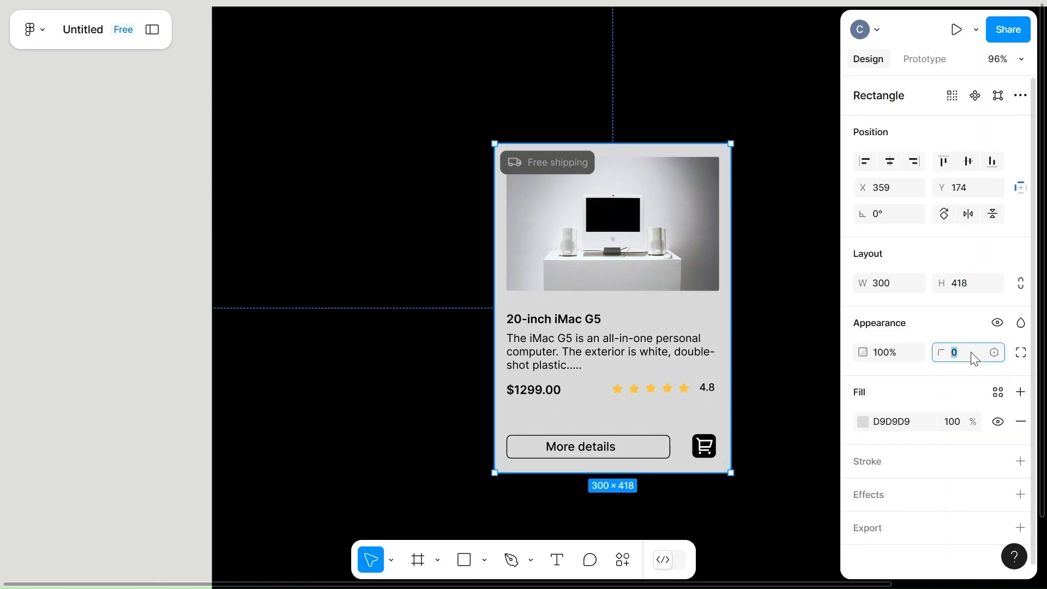
{"action": "type", "text": "8"}
{"action": "left_click", "coordinate": [796, 358]}
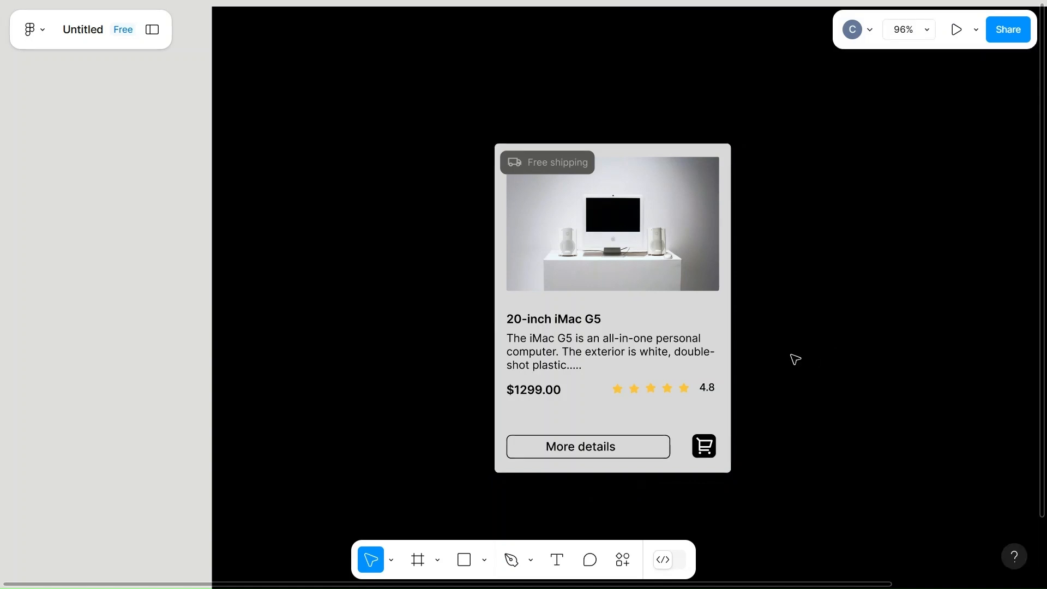